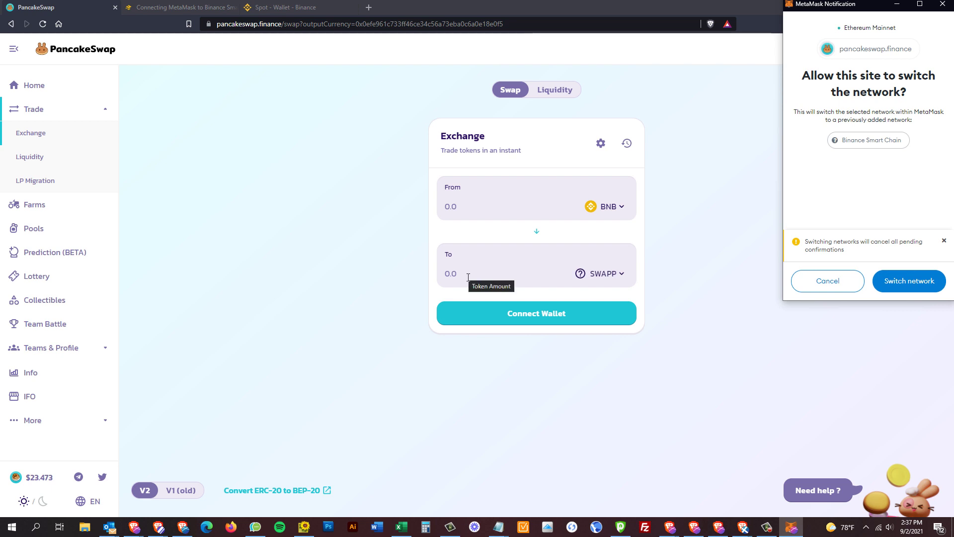
Allow pancakeswap.finance to switch the MetaMask network to Binance Smart Chain.
double_click(438, 24)
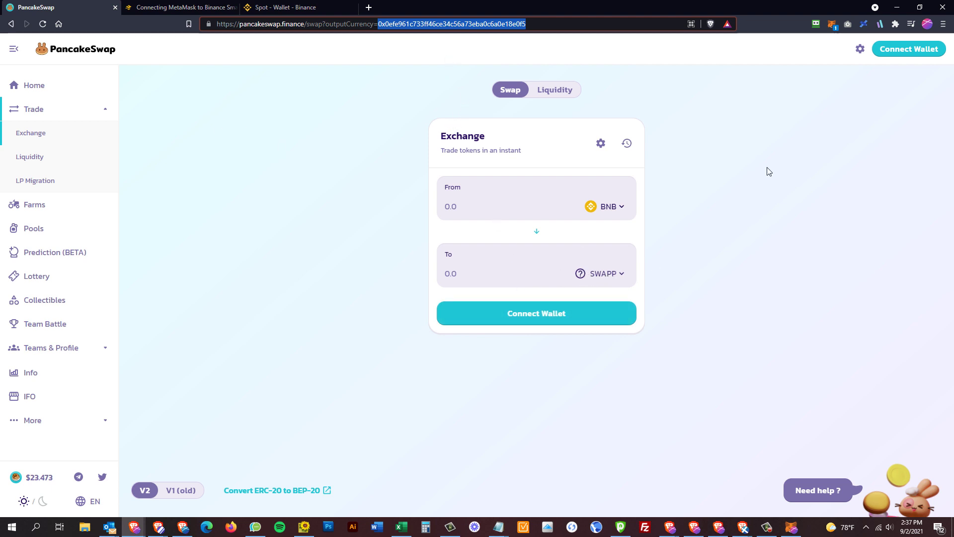
left_click(831, 25)
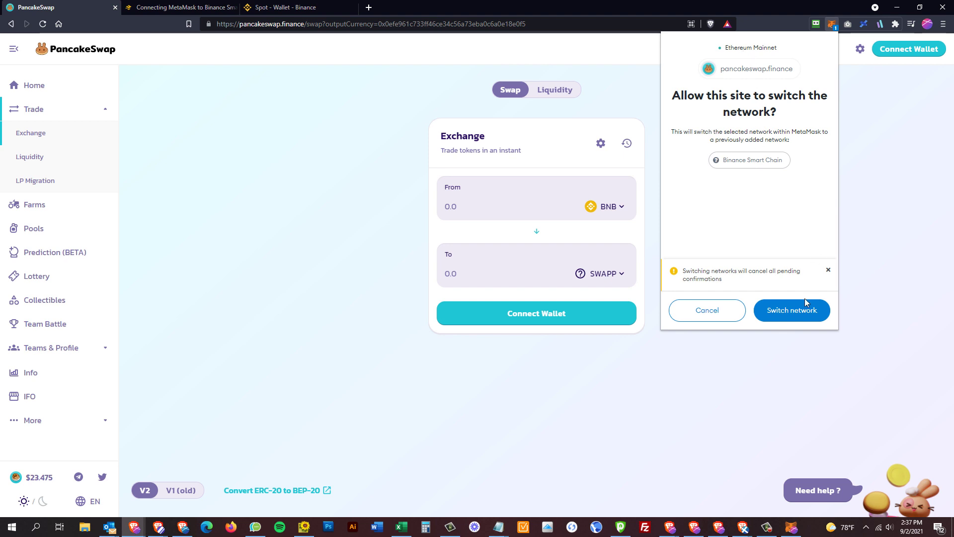
left_click(781, 311)
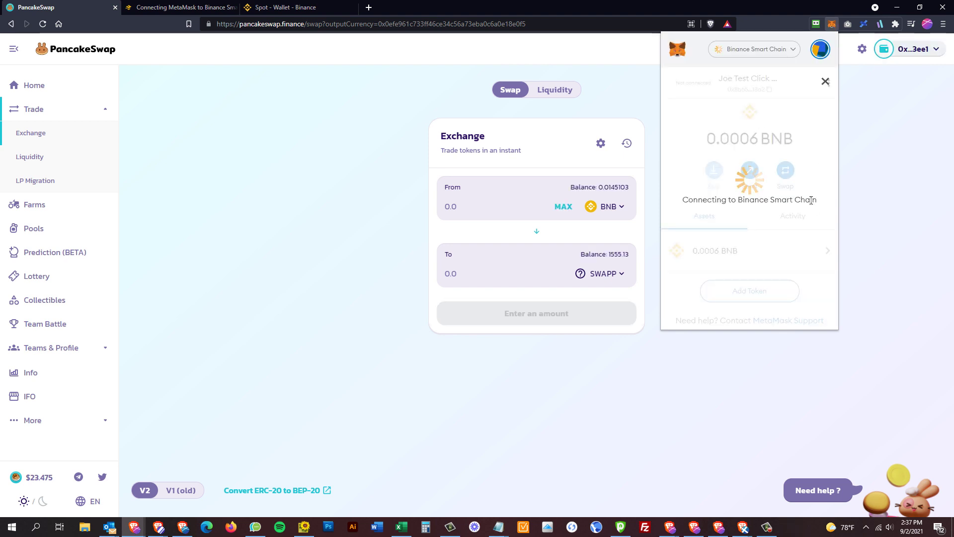
Open MetaMask's custom RPC network form from the wallet and look over the fields it requires.
left_click(742, 49)
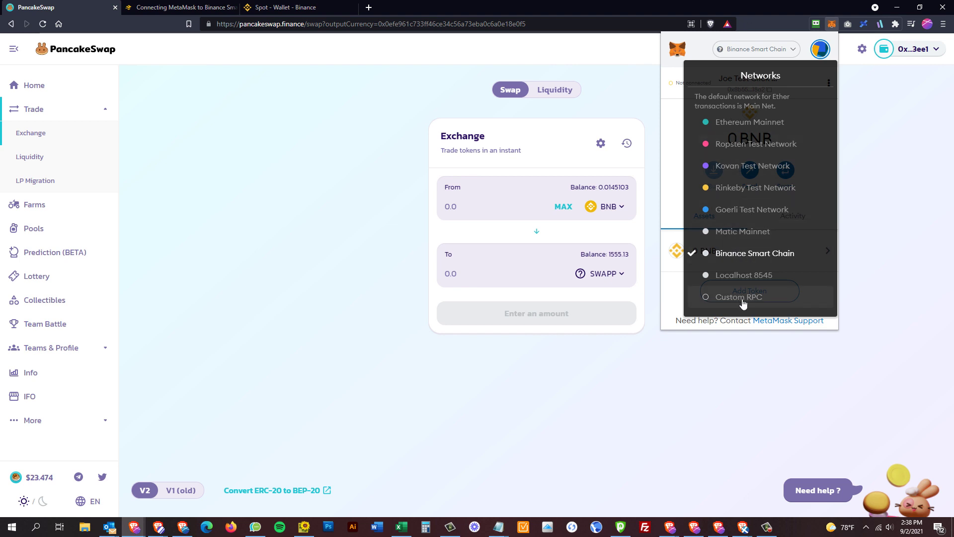
left_click(762, 355)
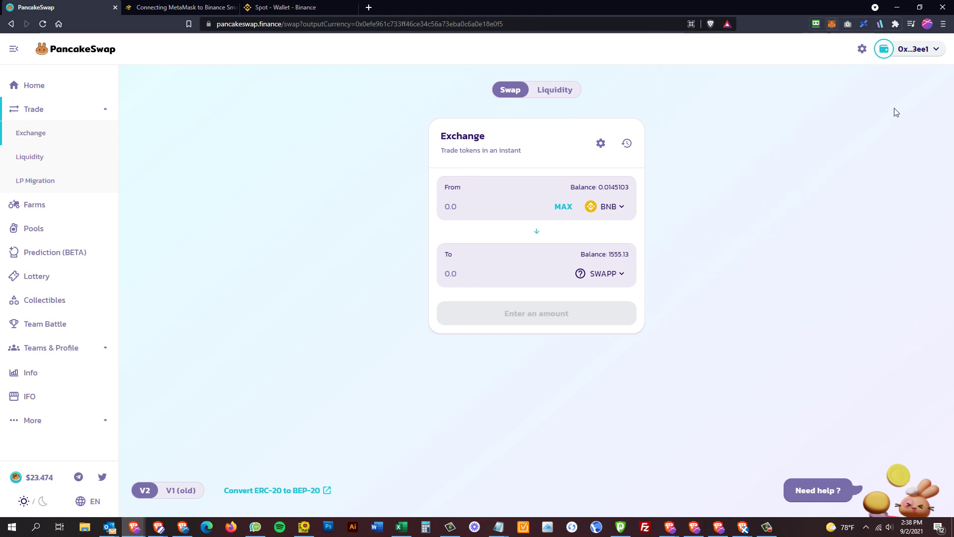
left_click(836, 24)
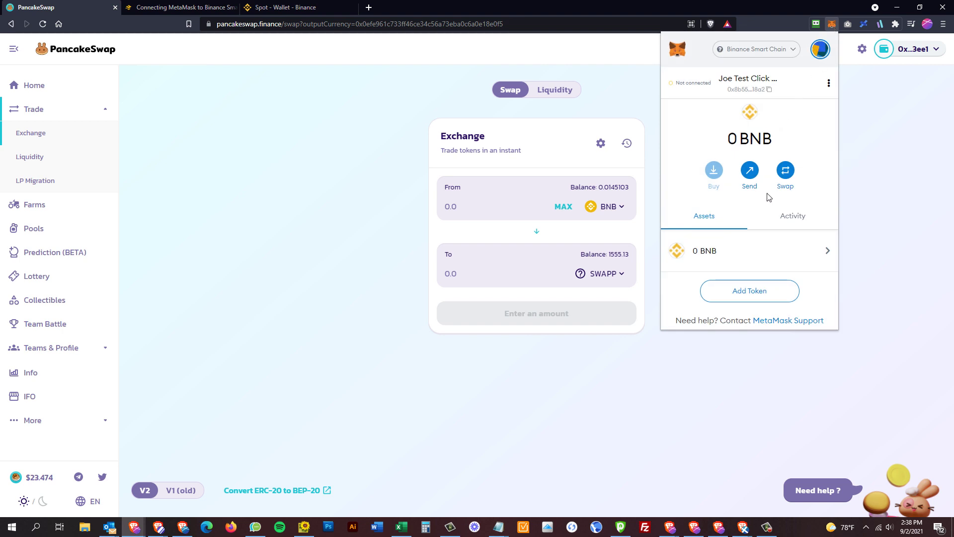
left_click(749, 54)
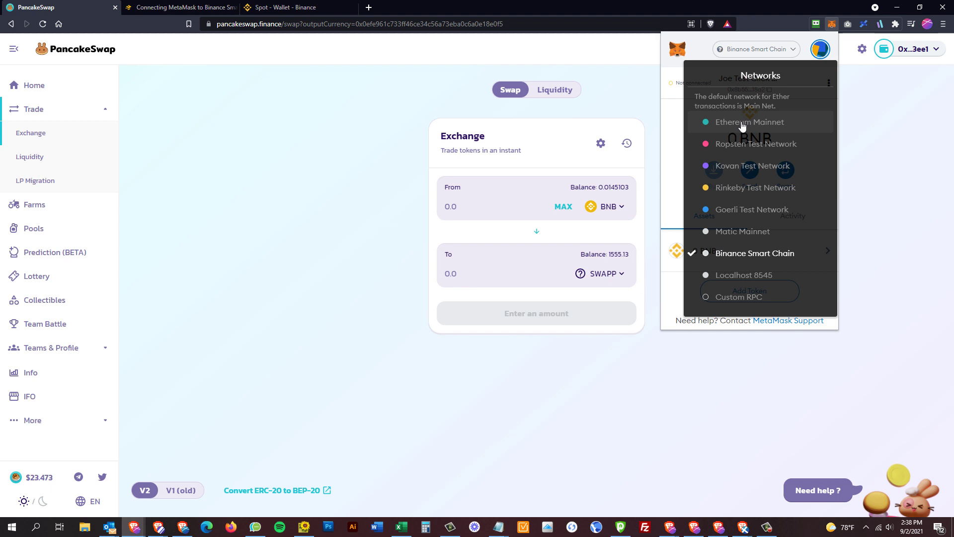
left_click(745, 297)
scroll(741, 183, "down", 2)
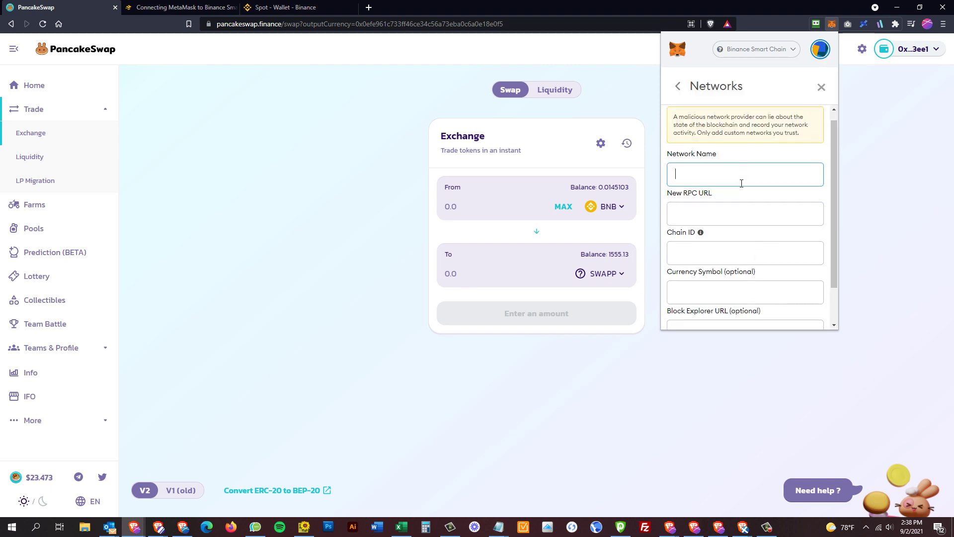
scroll(721, 153, "up", 2)
scroll(727, 233, "down", 2)
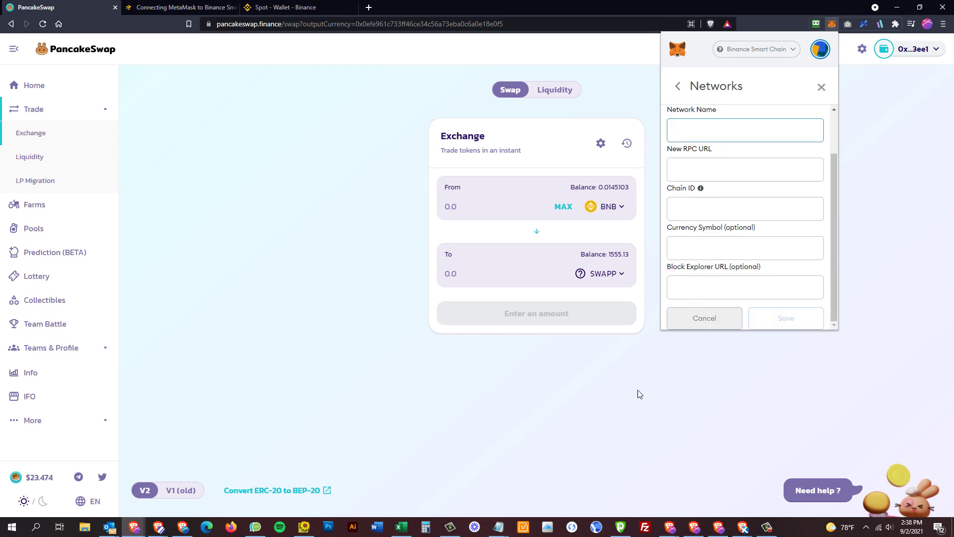
Find the mainnet network parameters in the Binance Academy article on connecting MetaMask to Binance Smart Chain.
left_click(180, 7)
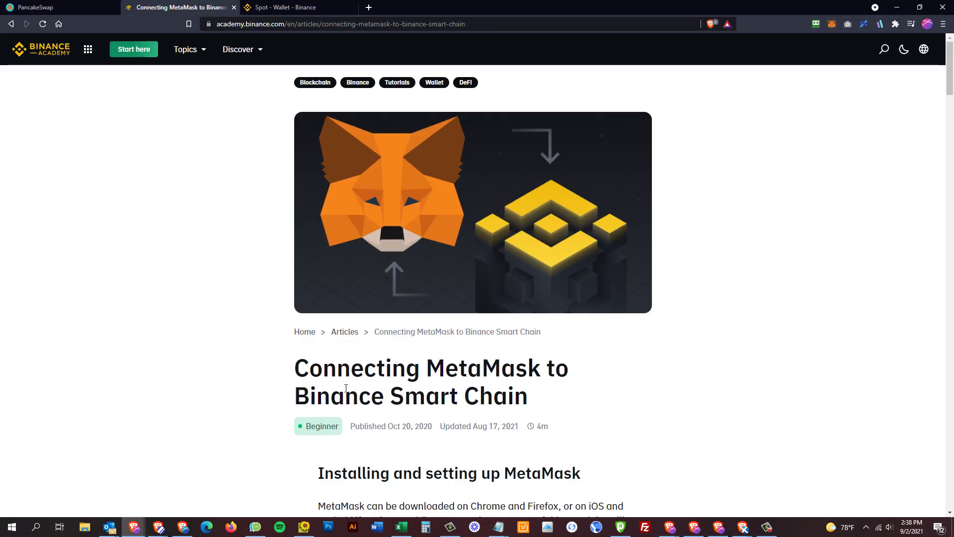
left_click_drag(294, 367, 532, 396)
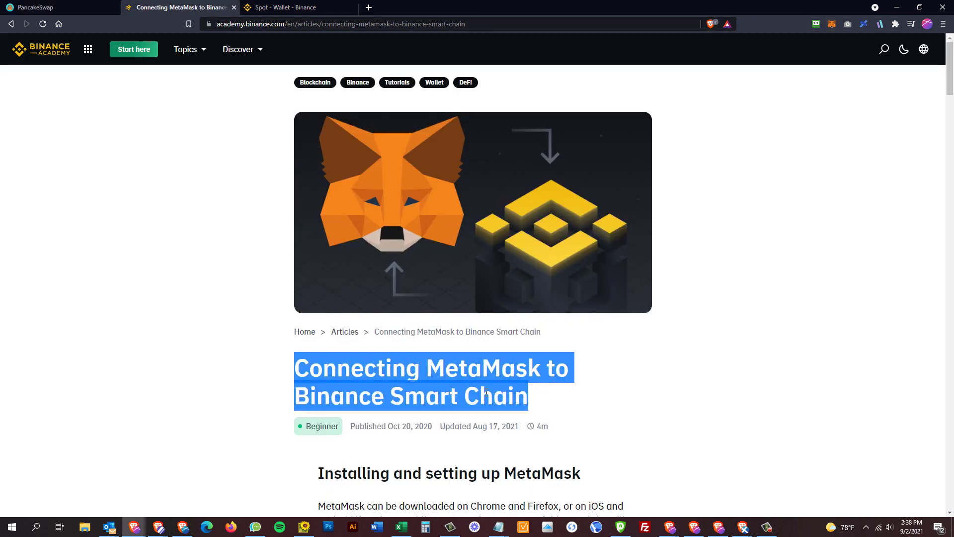
left_click(388, 368)
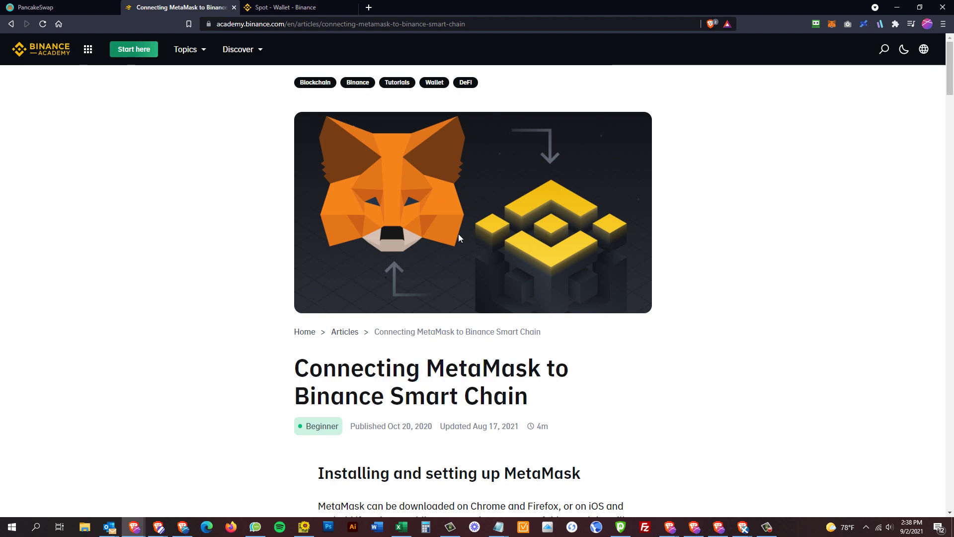
scroll(479, 372, "down", 15)
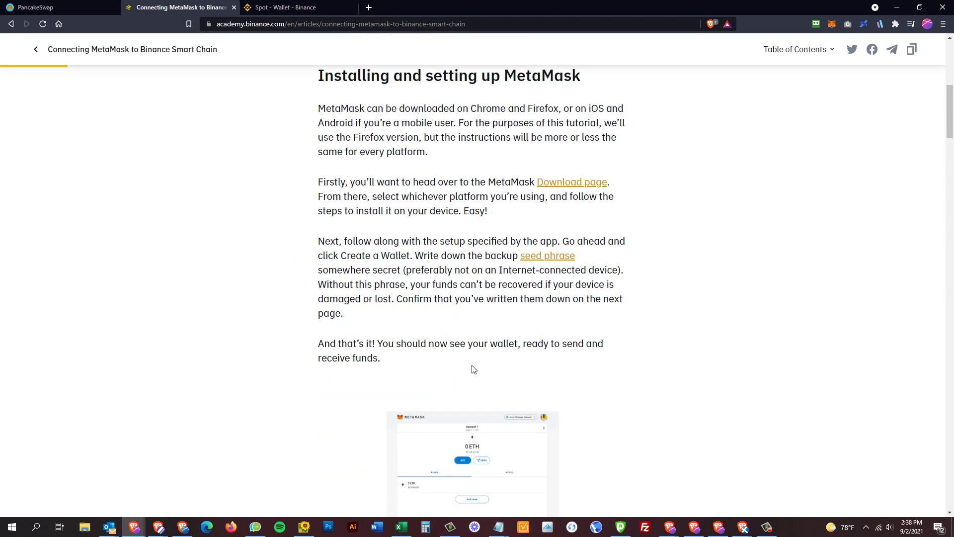
scroll(472, 368, "down", 15)
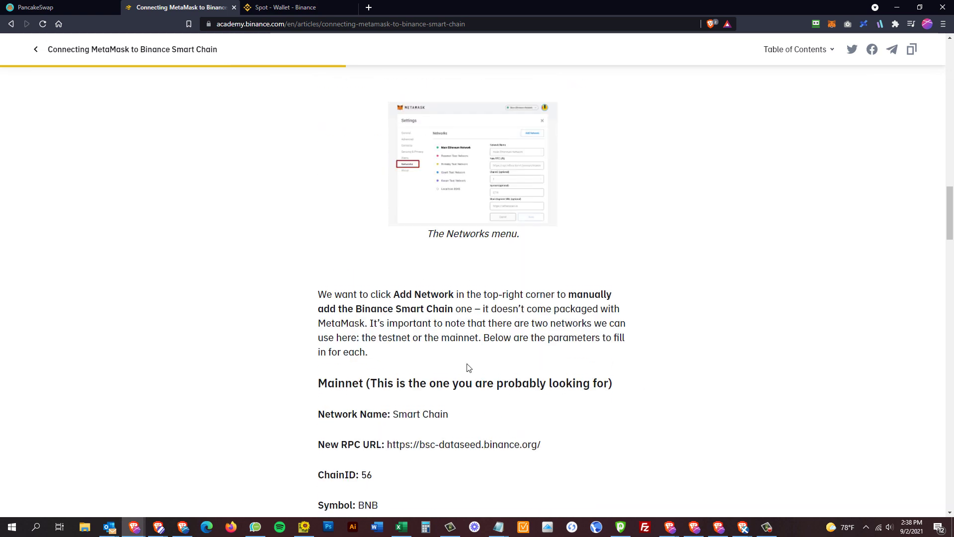
scroll(471, 366, "up", 3)
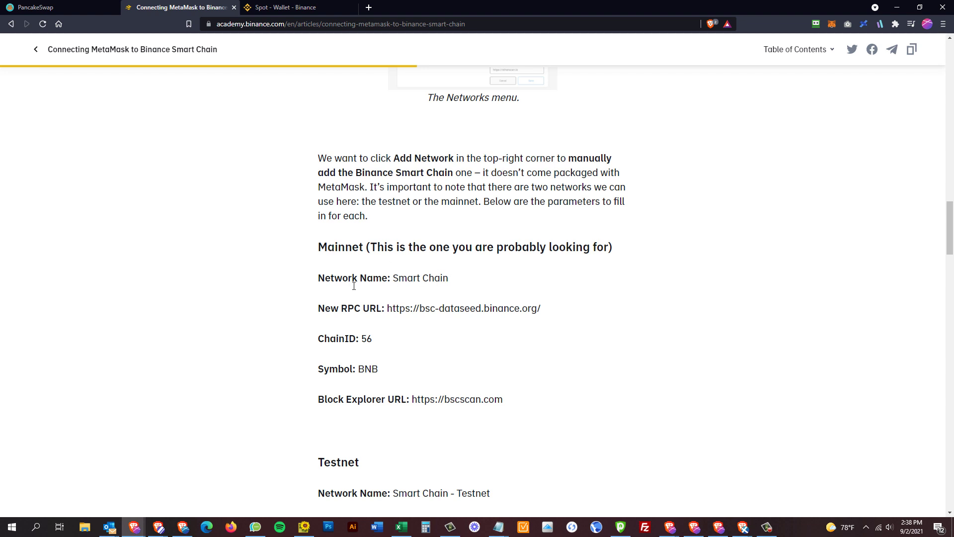
left_click_drag(451, 283, 396, 285)
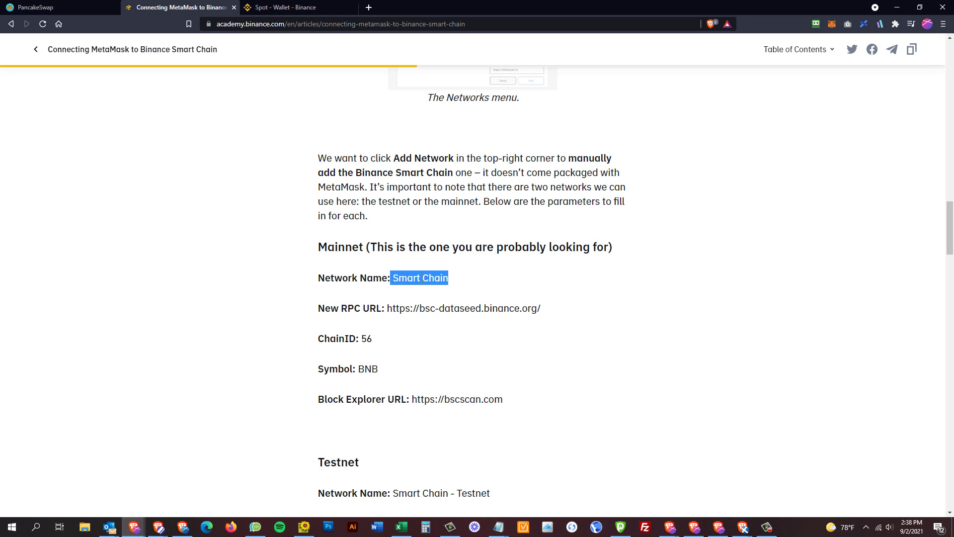
left_click_drag(544, 309, 390, 310)
key("ctrl+c")
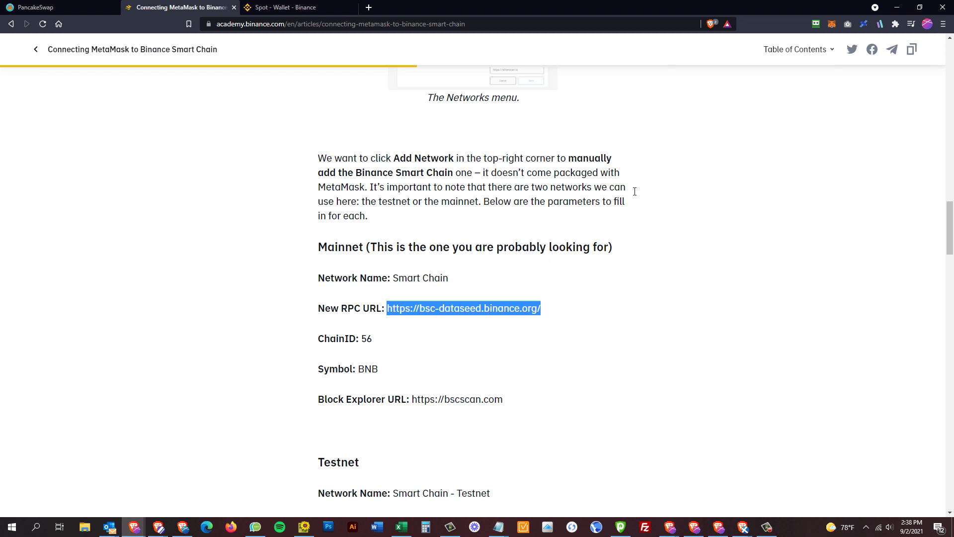
left_click(832, 23)
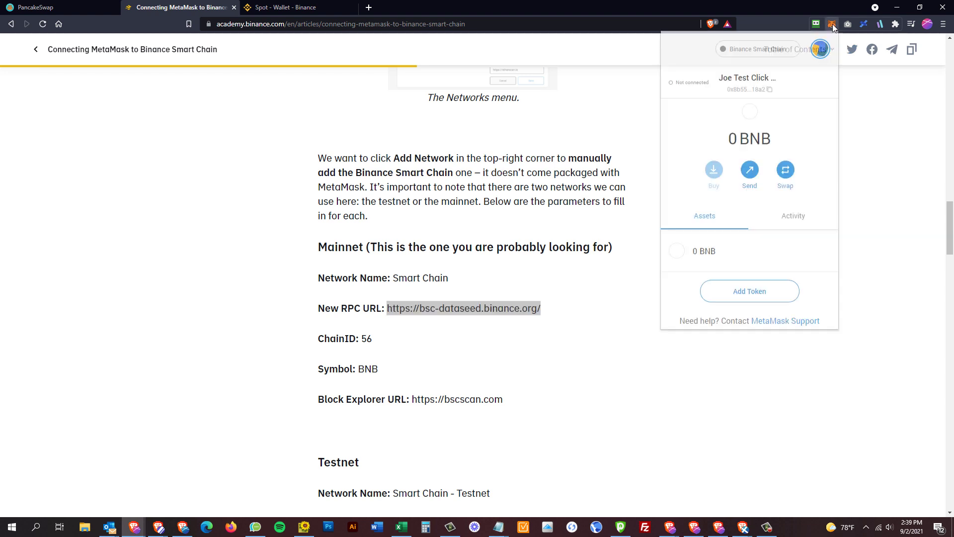
left_click(769, 49)
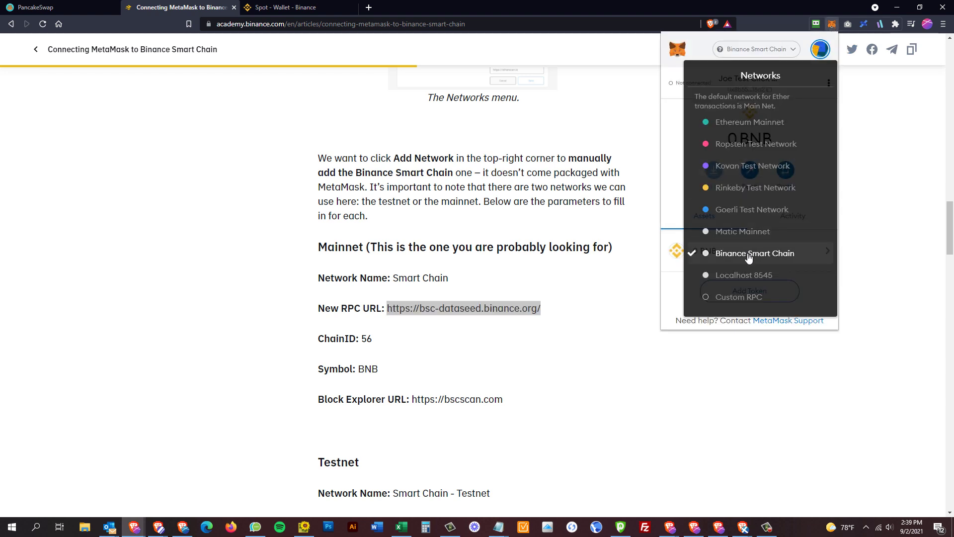
left_click(740, 298)
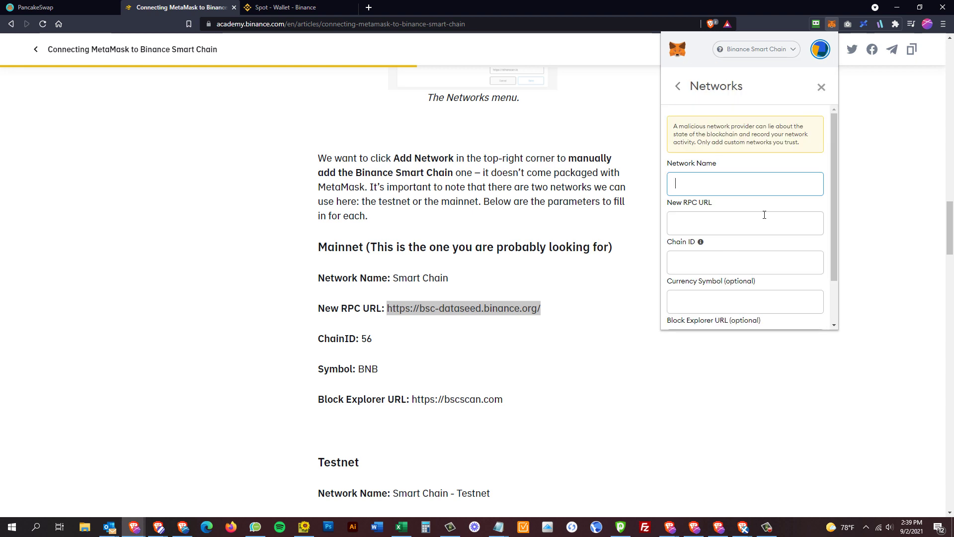
scroll(751, 189, "down", 2)
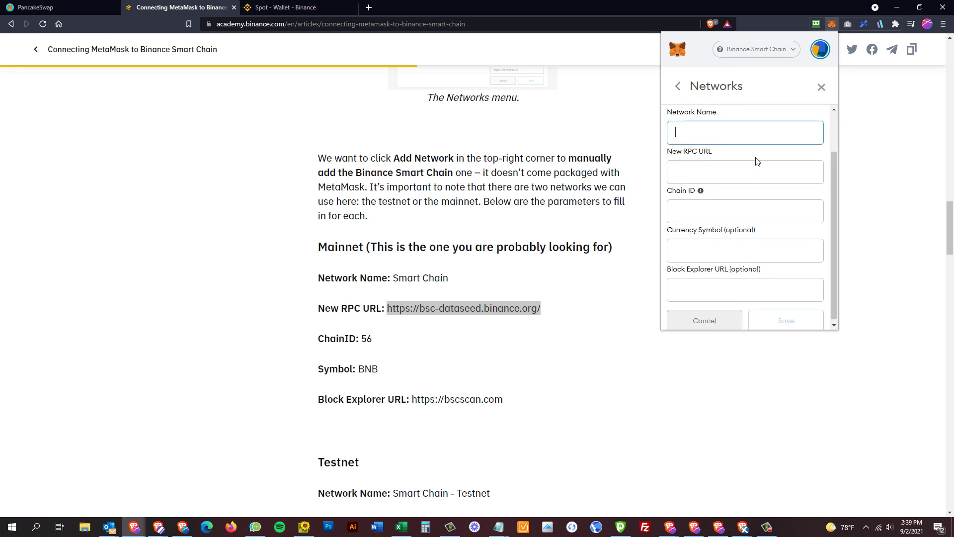
scroll(744, 199, "up", 2)
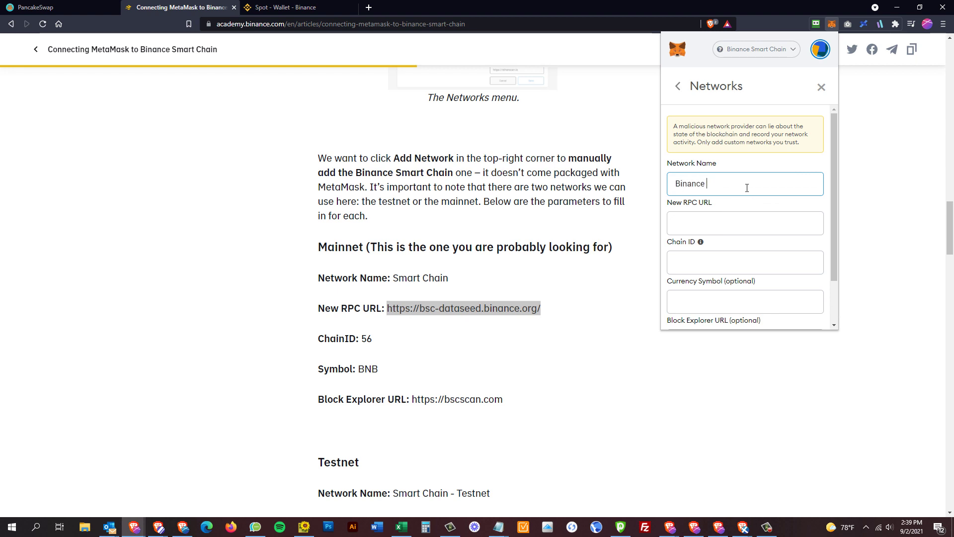
type("Smart Chain")
key("Tab")
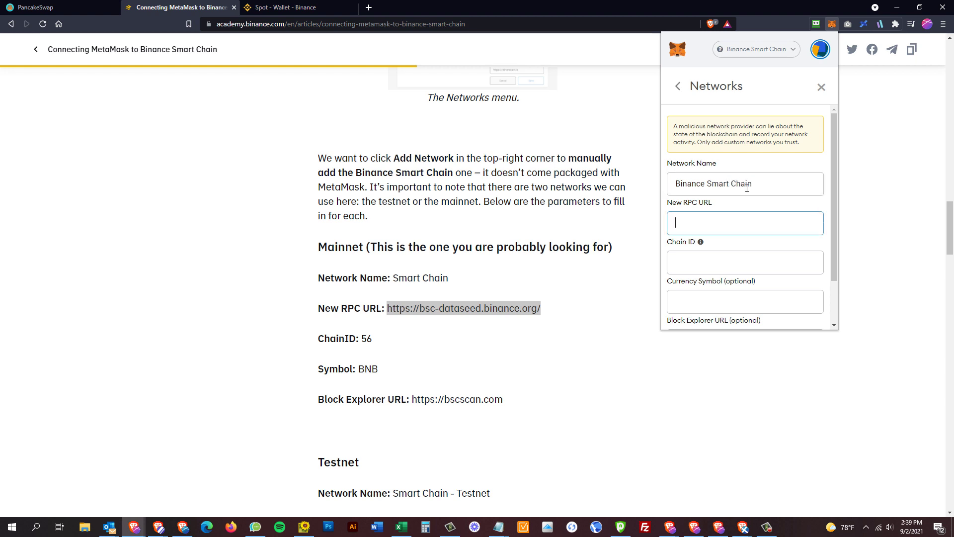
key("ctrl+v")
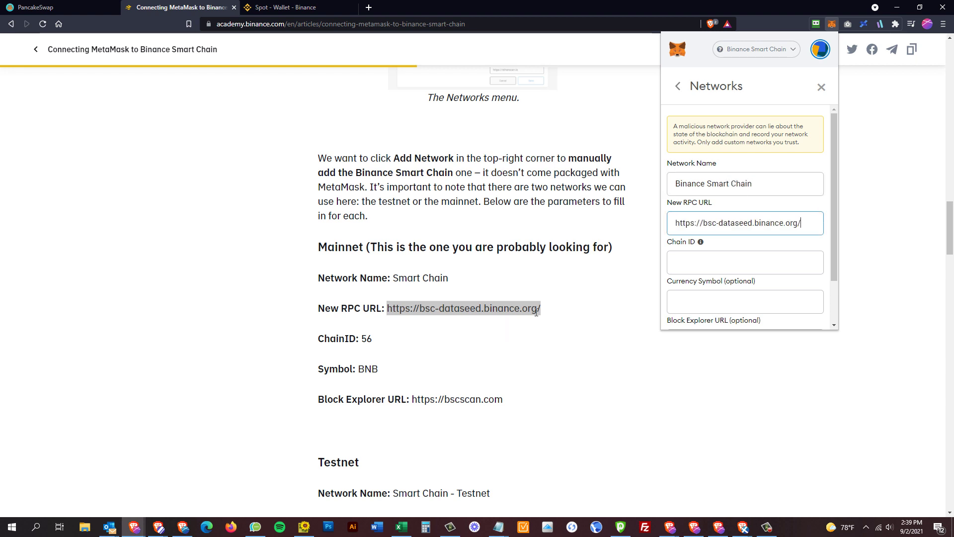
Set the custom network's chain ID to 56 and its currency symbol to BNB.
left_click(717, 262)
scroll(731, 241, "down", 2)
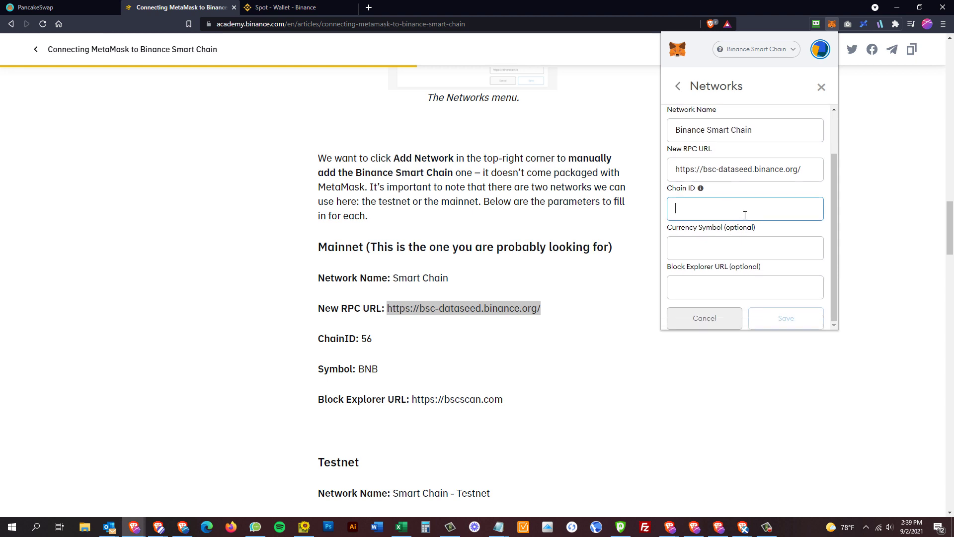
type("56")
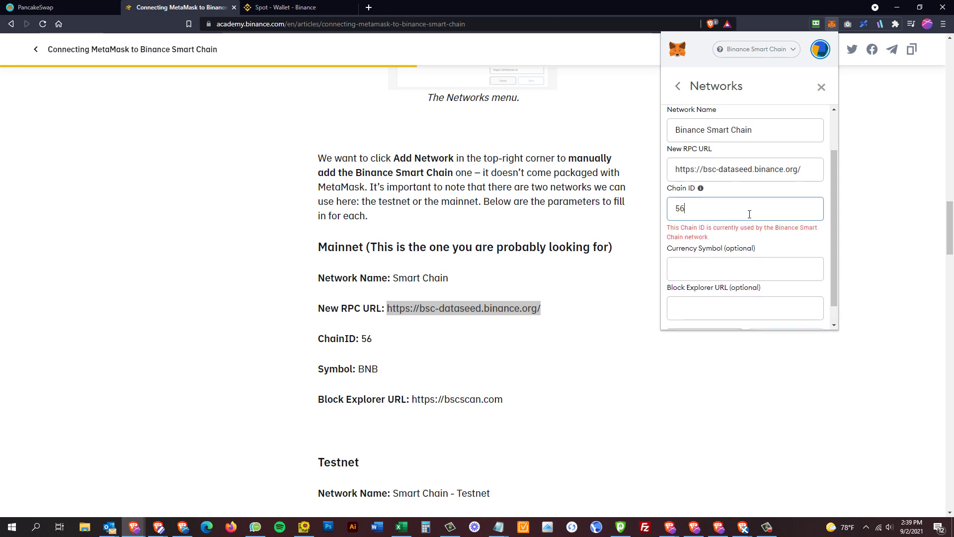
key("Tab")
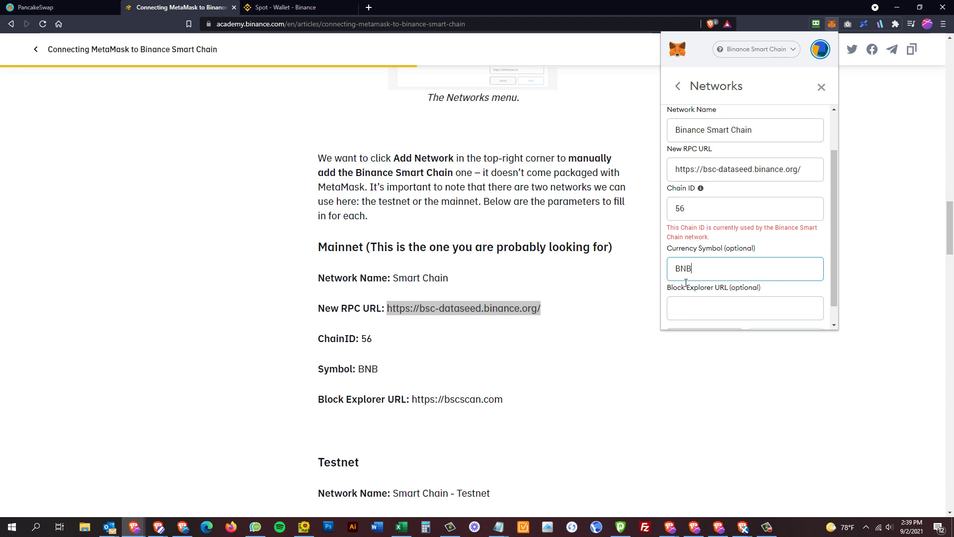
scroll(715, 262, "down", 1)
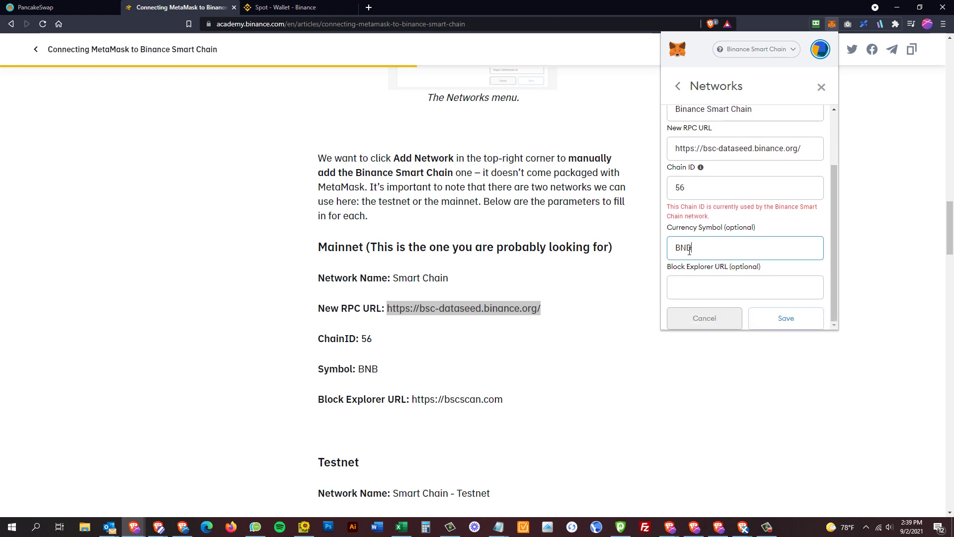
left_click_drag(687, 256, 677, 252)
left_click(686, 251)
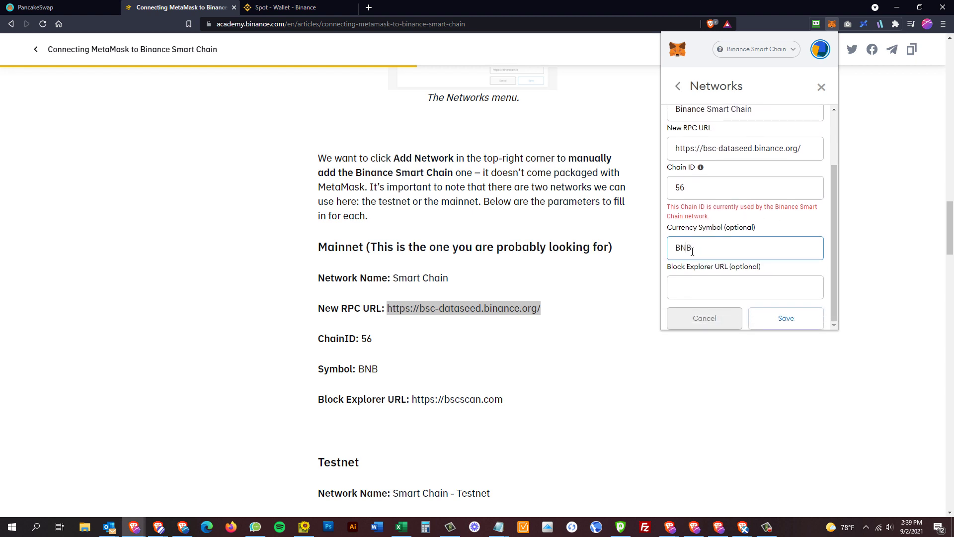
left_click(690, 296)
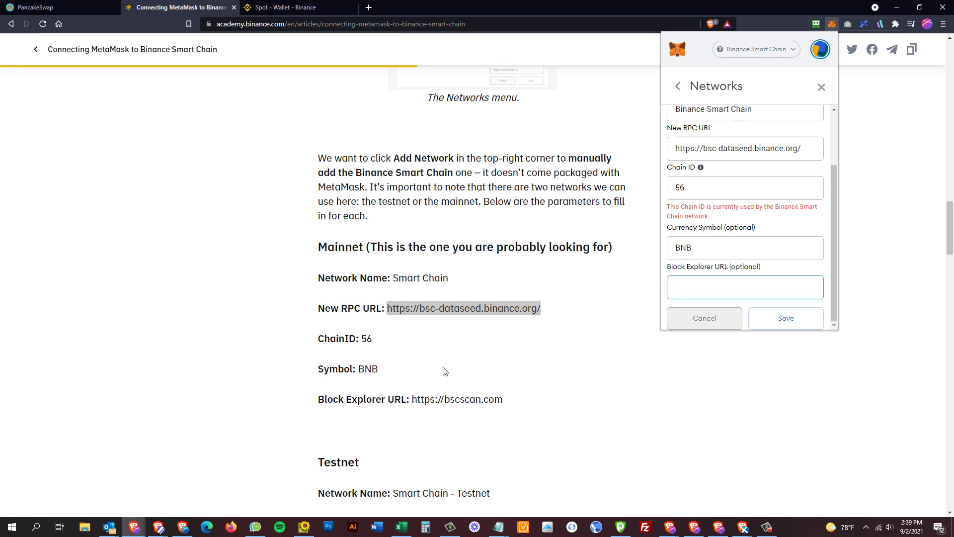
type("https:")
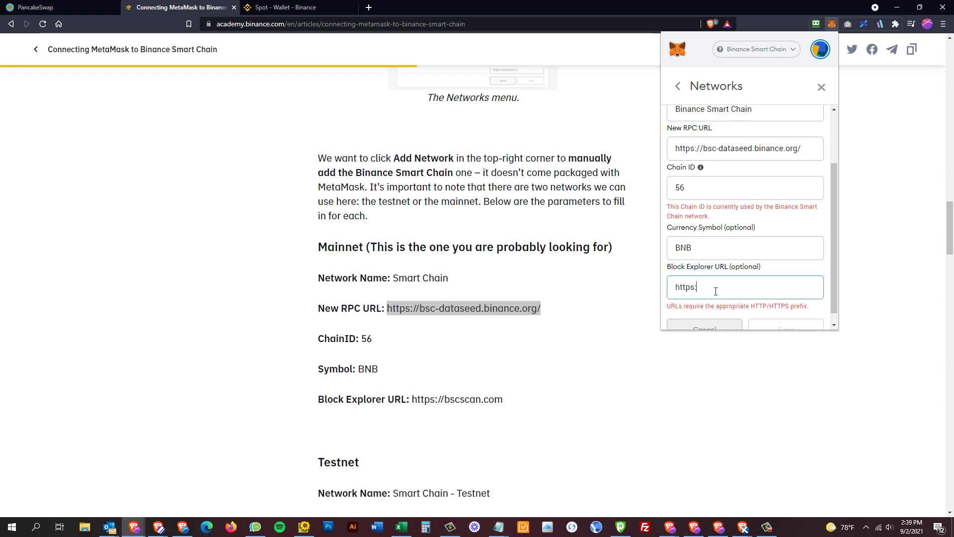
type("//bscscan.com")
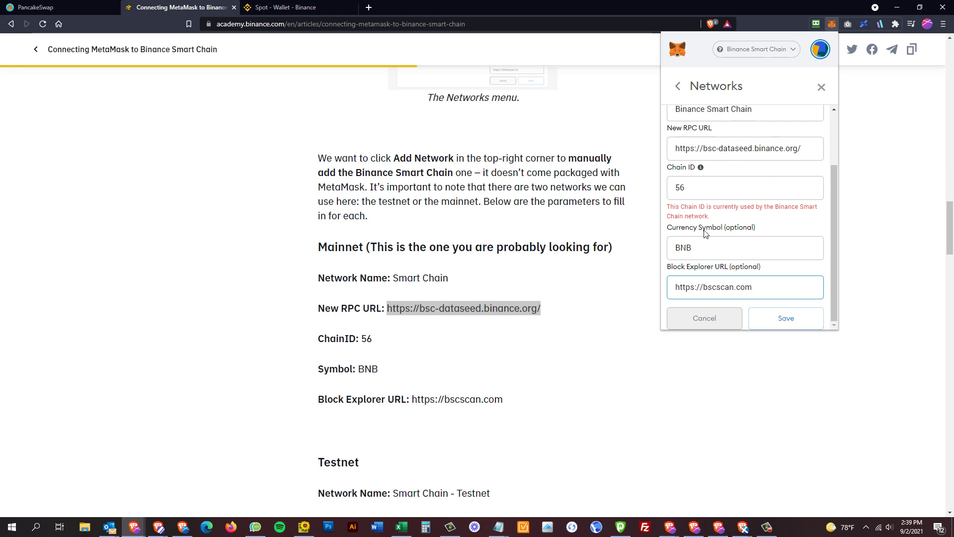
left_click(708, 323)
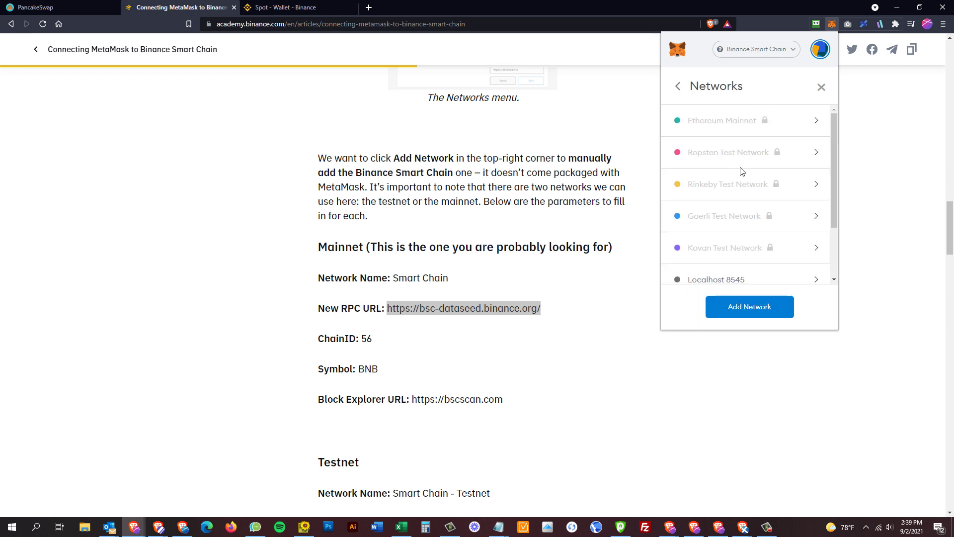
Review the settings of the existing Binance Smart Chain network in MetaMask's network list.
scroll(758, 223, "down", 3)
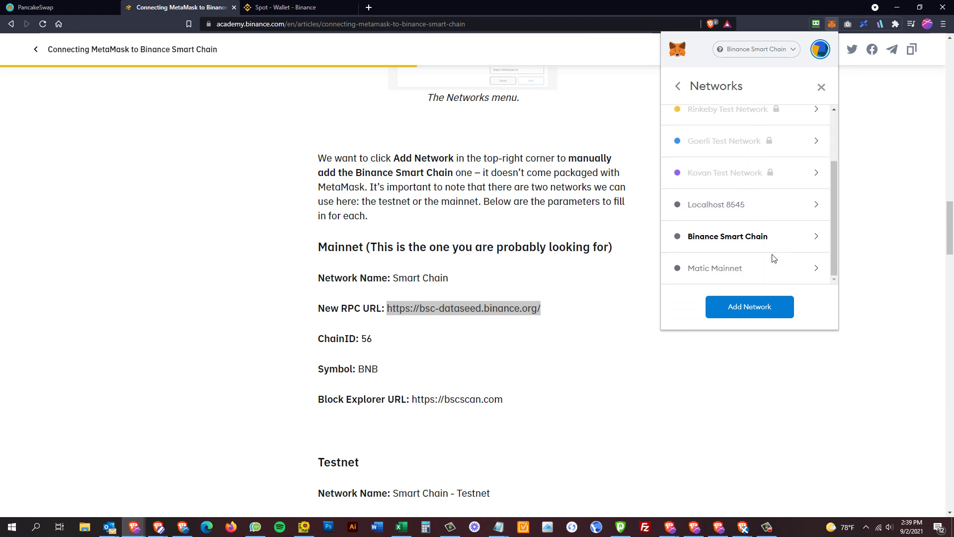
left_click(723, 241)
scroll(731, 281, "down", 2)
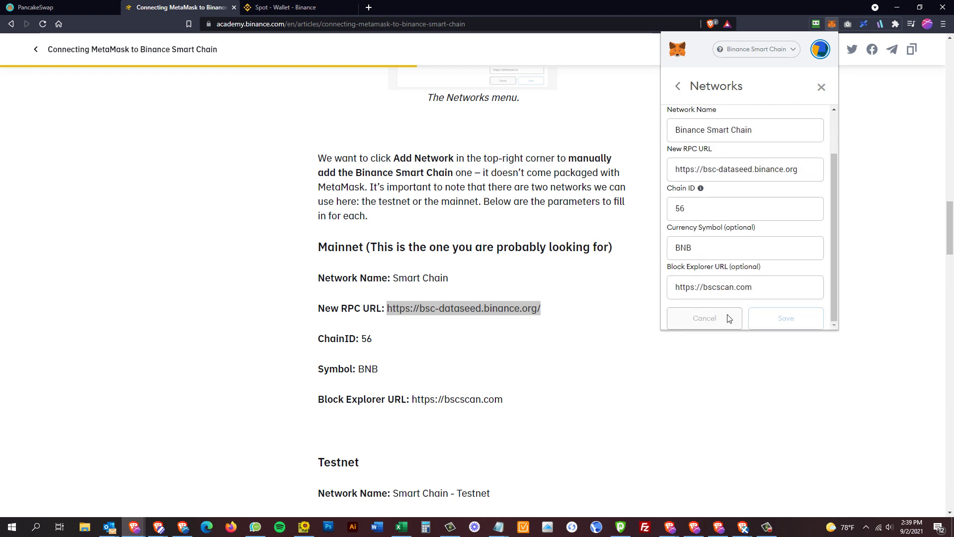
Leave the MetaMask network settings and select Binance Smart Chain as the wallet's active network.
scroll(746, 169, "up", 2)
left_click(678, 87)
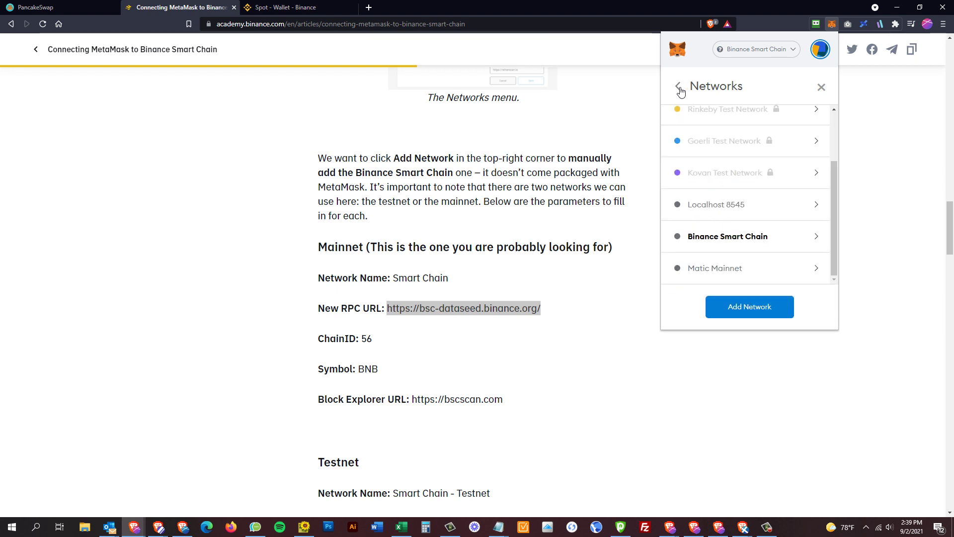
left_click(679, 89)
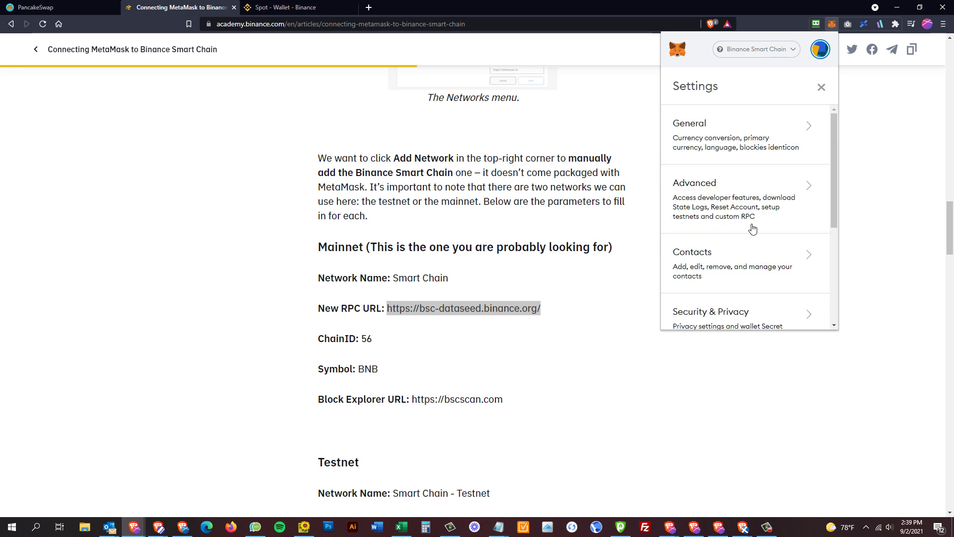
left_click(820, 87)
left_click(844, 97)
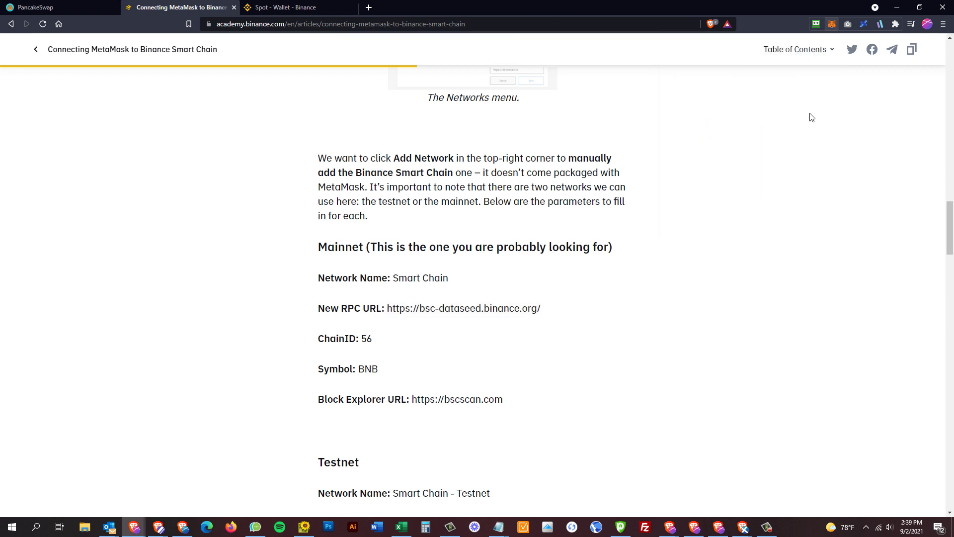
left_click(831, 24)
left_click(758, 49)
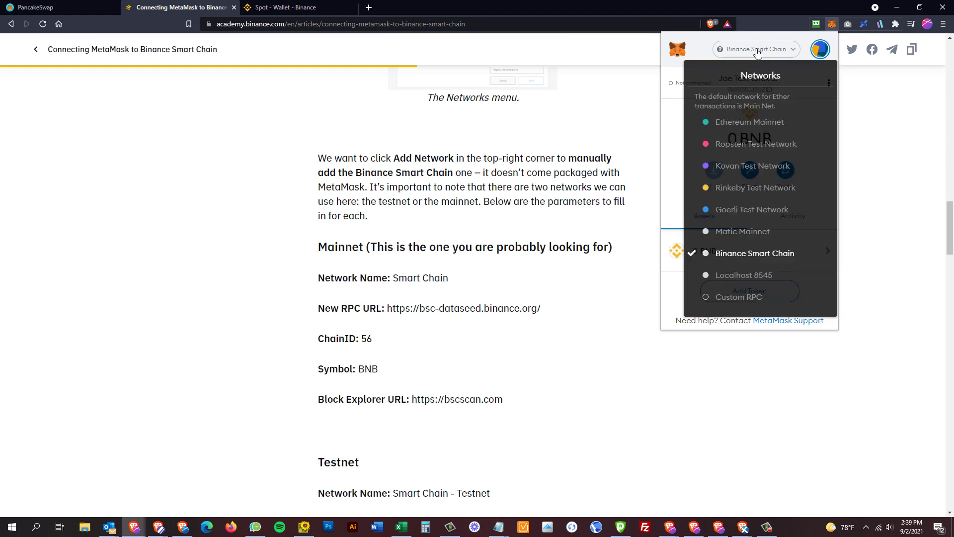
left_click(751, 254)
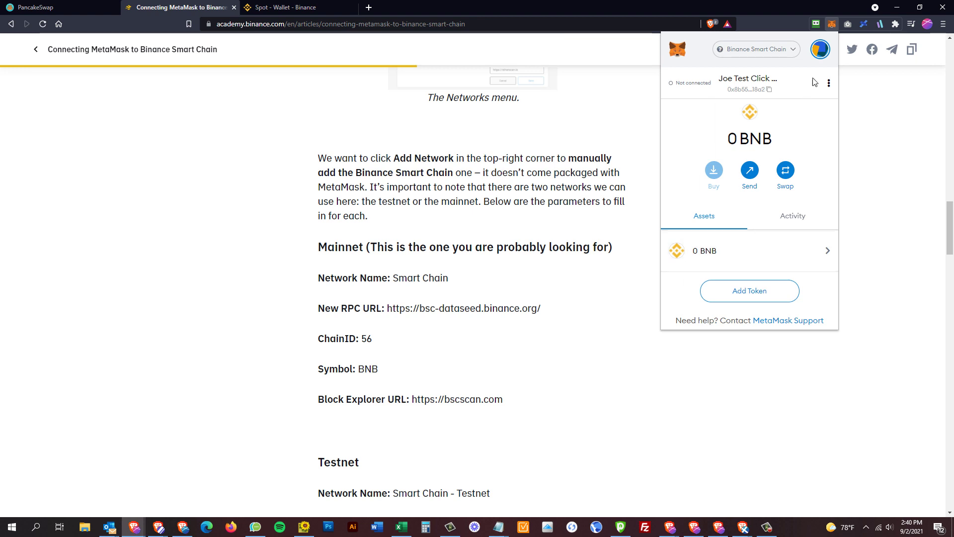
Switch MetaMask to the Binance Wallet account.
left_click(820, 48)
left_click(745, 153)
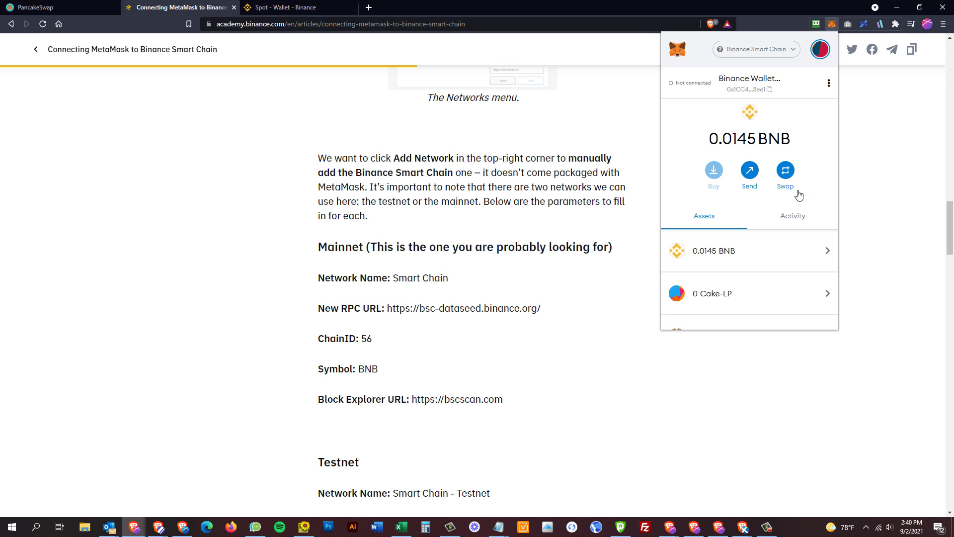
left_click(820, 49)
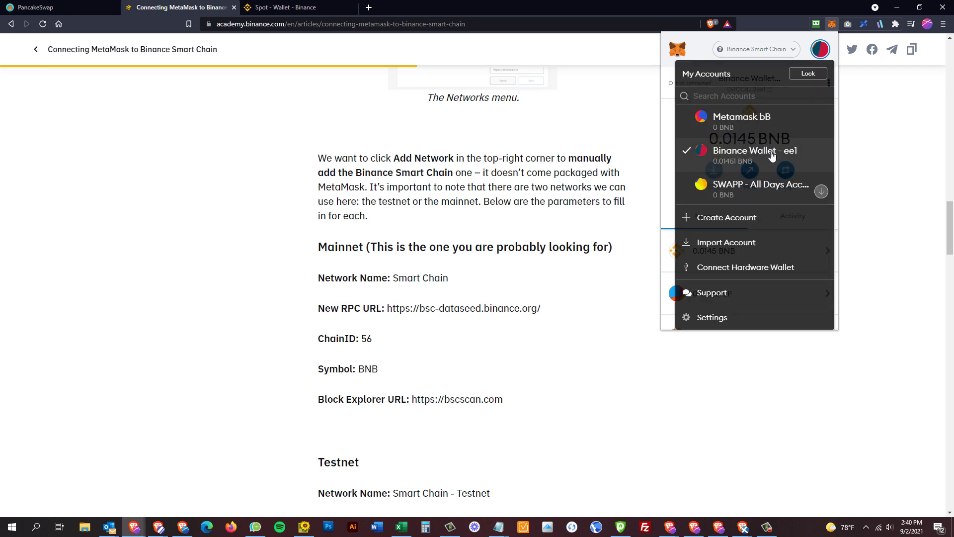
left_click(818, 51)
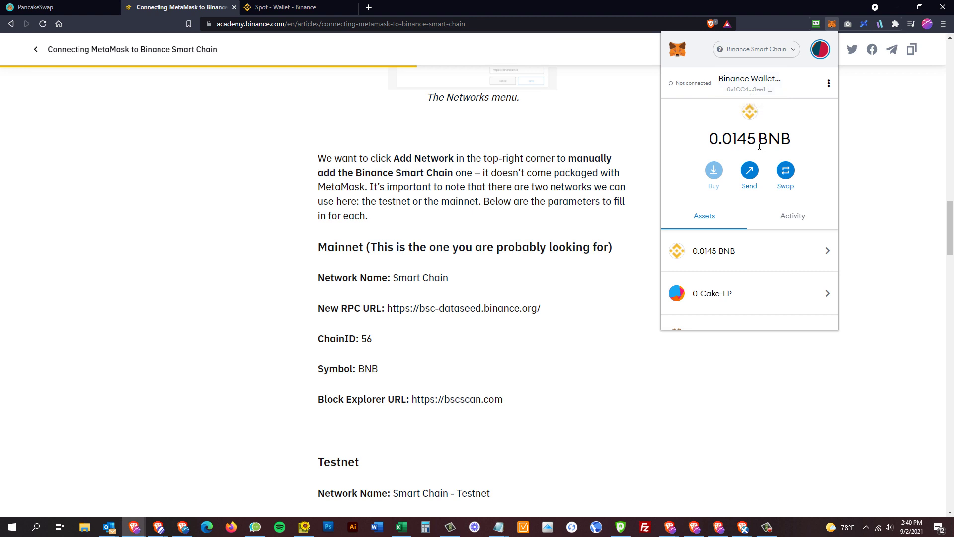
Review the Binance Wallet account's BNB balance and token list in MetaMask, and close the wallet.
scroll(745, 273, "down", 5)
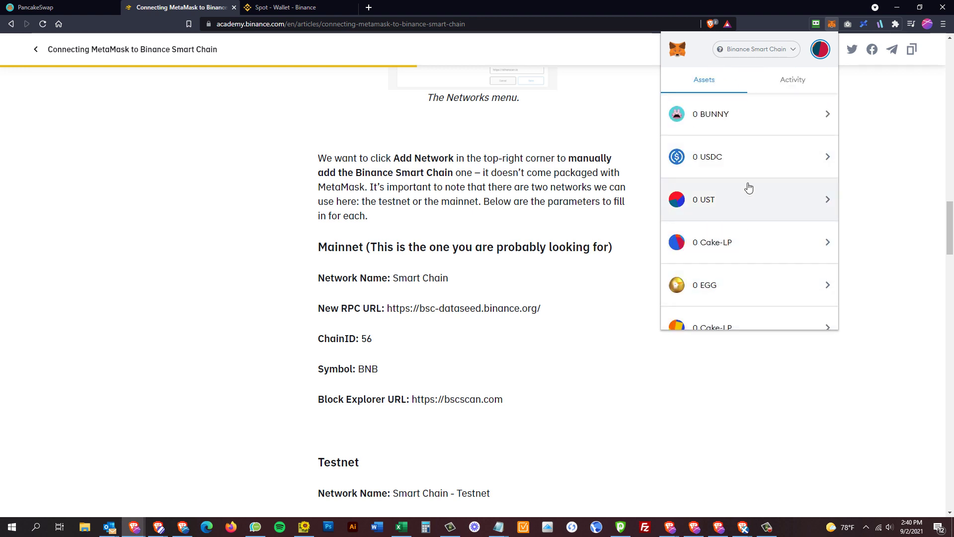
scroll(753, 263, "up", 5)
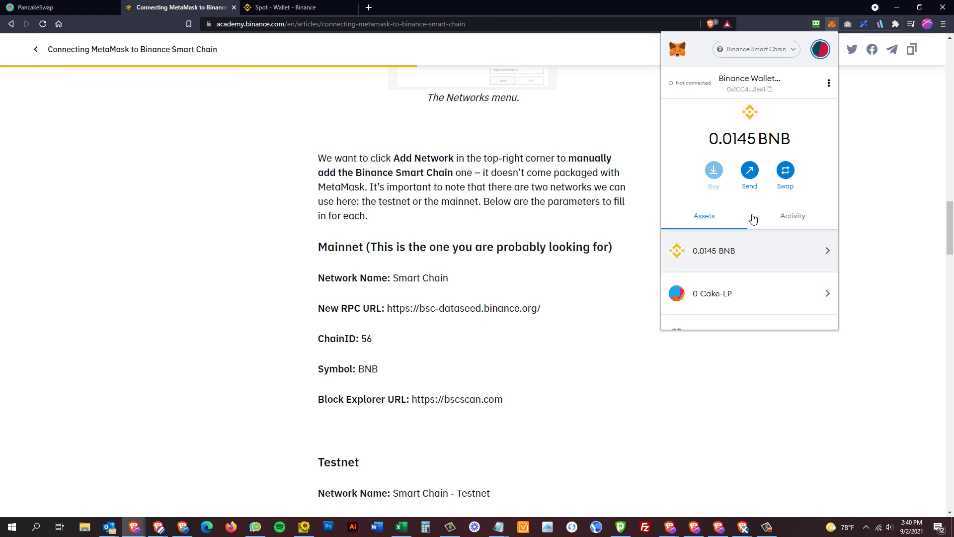
scroll(744, 272, "down", 3)
scroll(740, 196, "up", 3)
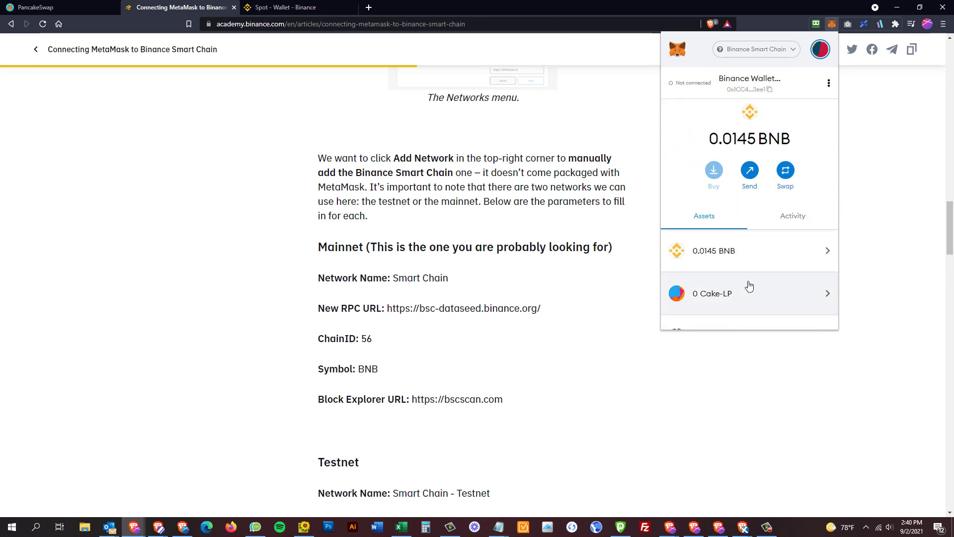
double_click(774, 144)
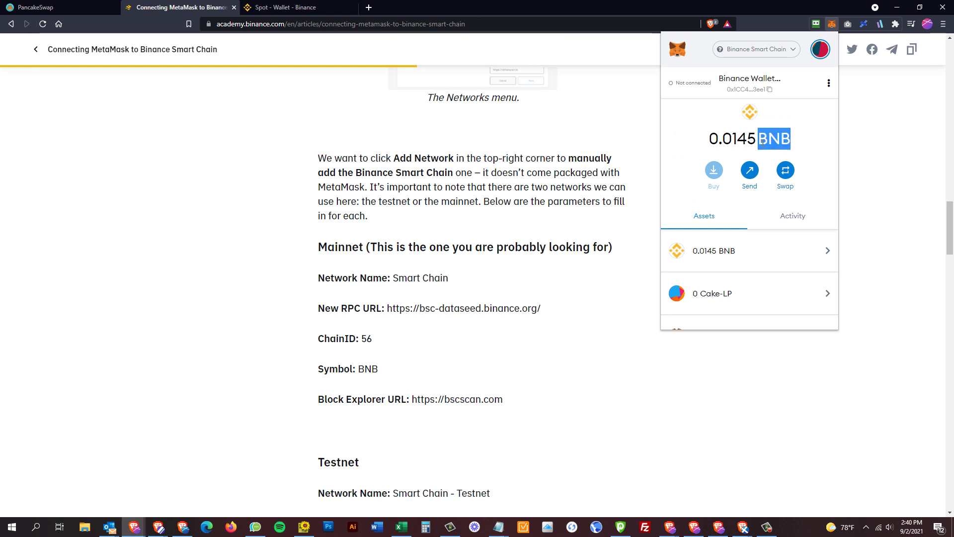
left_click(756, 143)
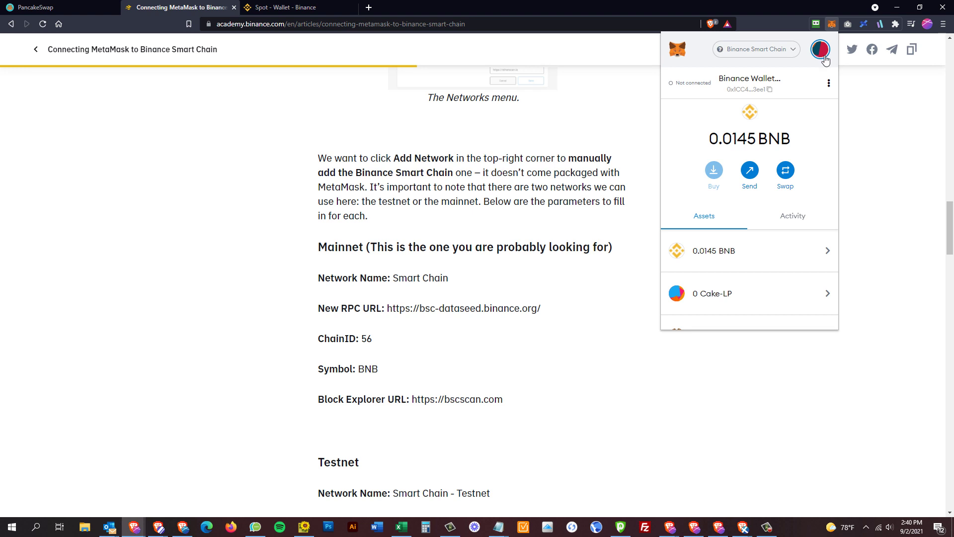
left_click_drag(711, 142, 746, 144)
left_click(746, 144)
left_click(233, 223)
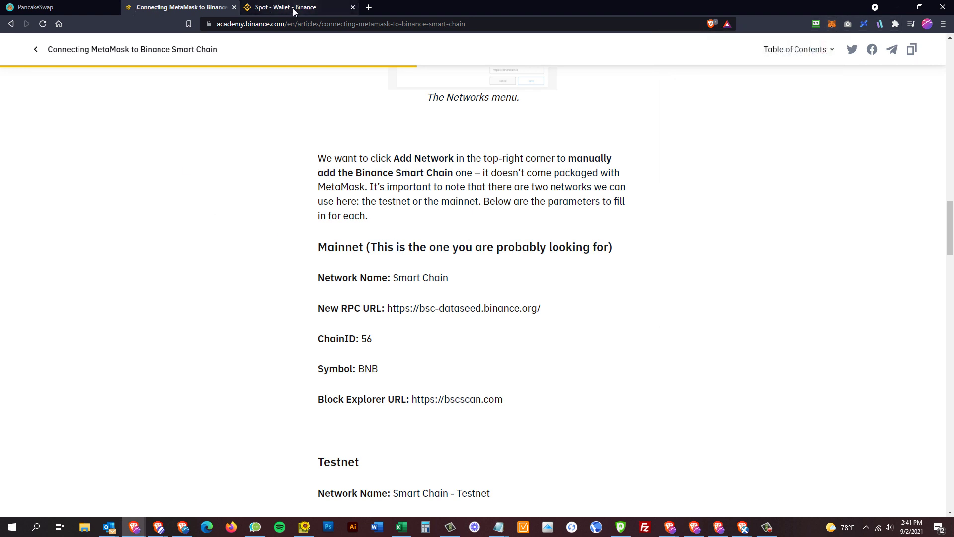
Switch to the PancakeSwap exchange, reload the page and check the wallet's connection and network in MetaMask.
left_click(36, 6)
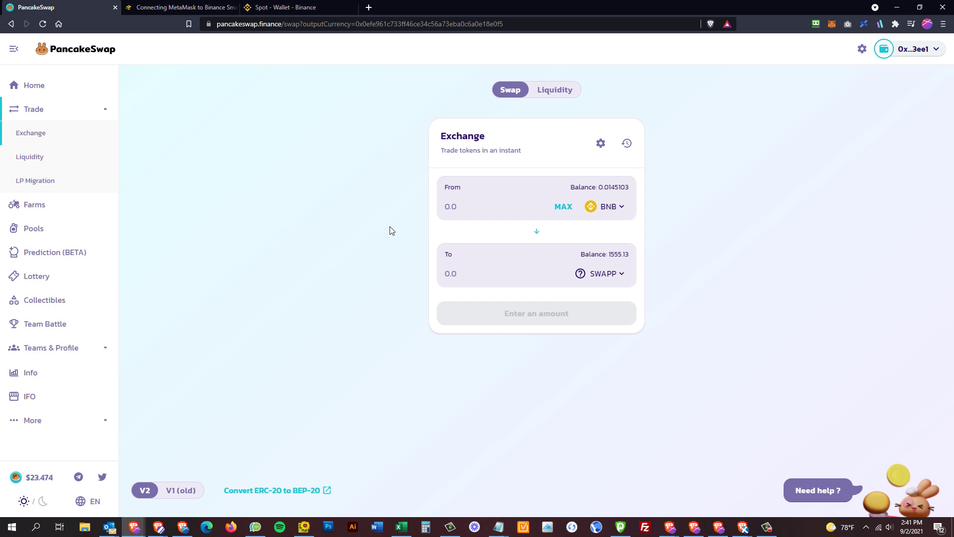
right_click(354, 172)
left_click(371, 198)
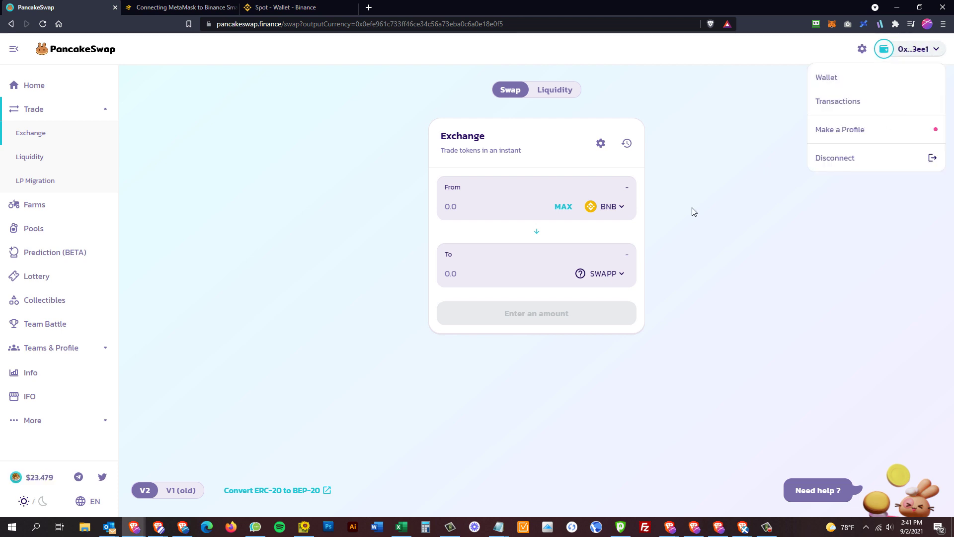
left_click(832, 24)
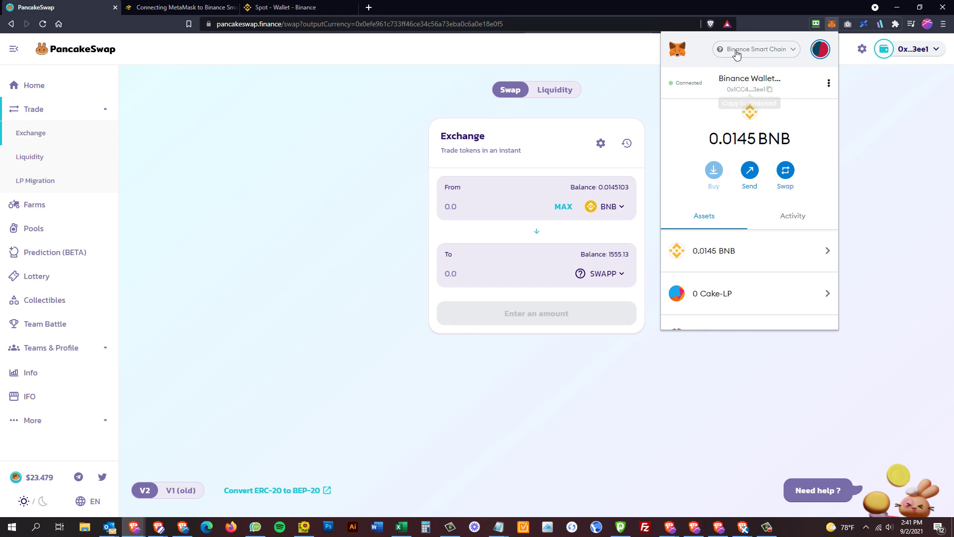
left_click(565, 341)
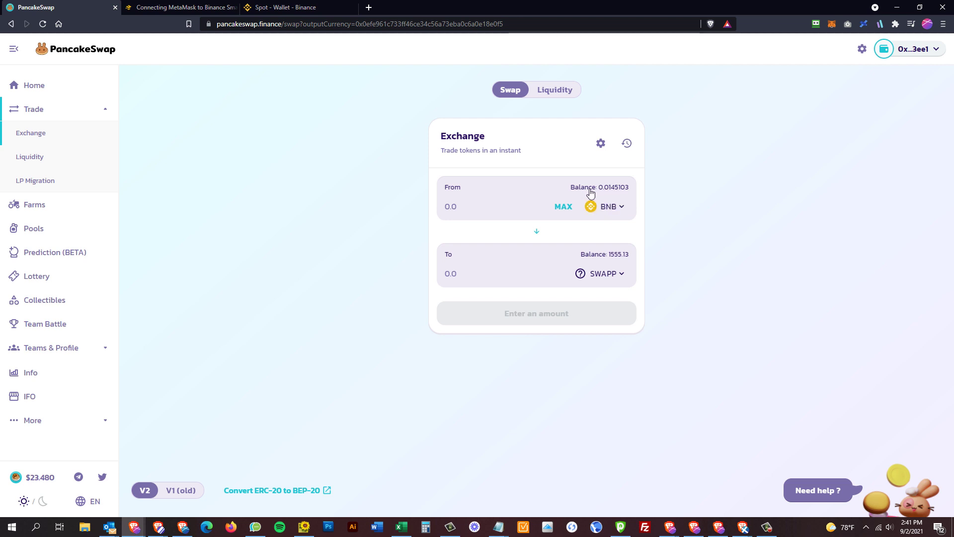
Keep BNB as the token to swap from and set the amount to .005.
left_click(606, 208)
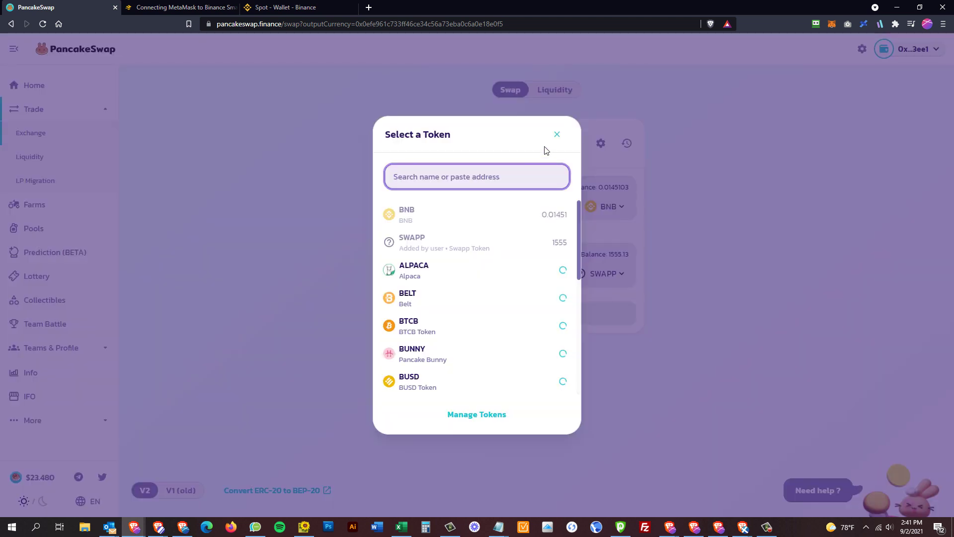
left_click(556, 133)
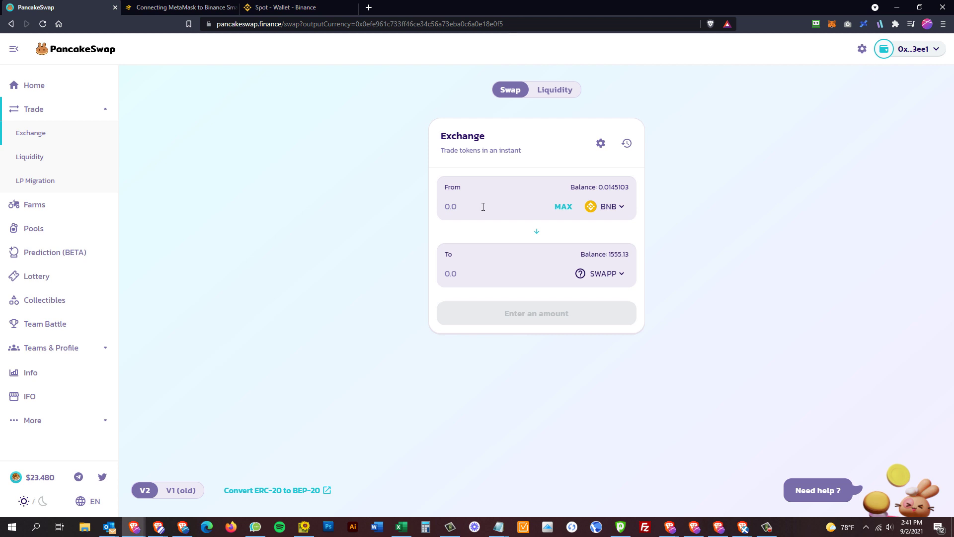
type(".005")
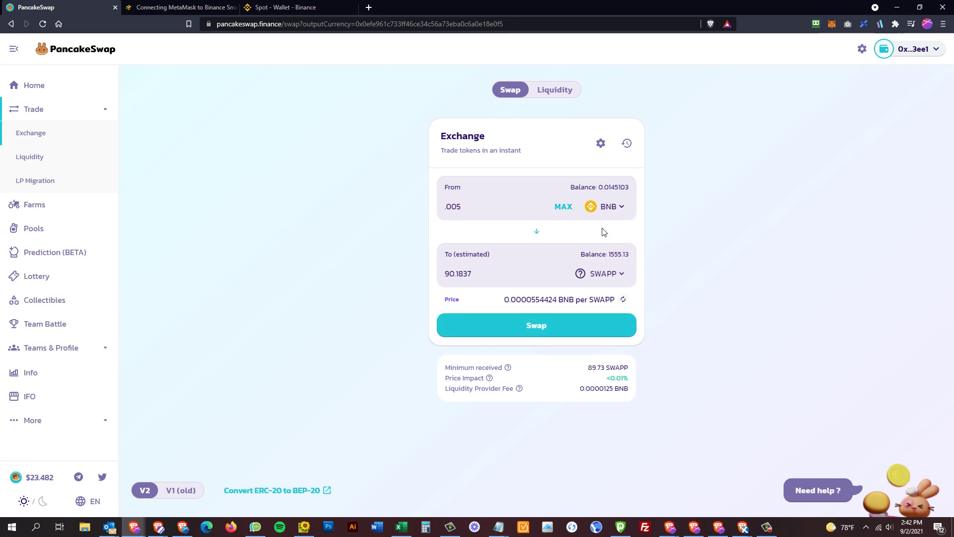
Preview the swap confirmation and review the transaction speed and slippage settings, closing both without changes.
left_click(539, 330)
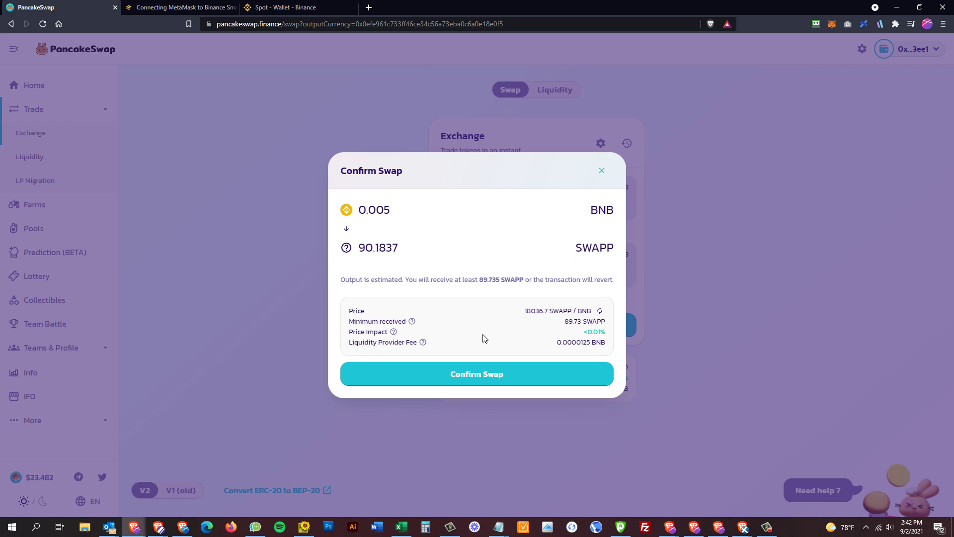
left_click(602, 171)
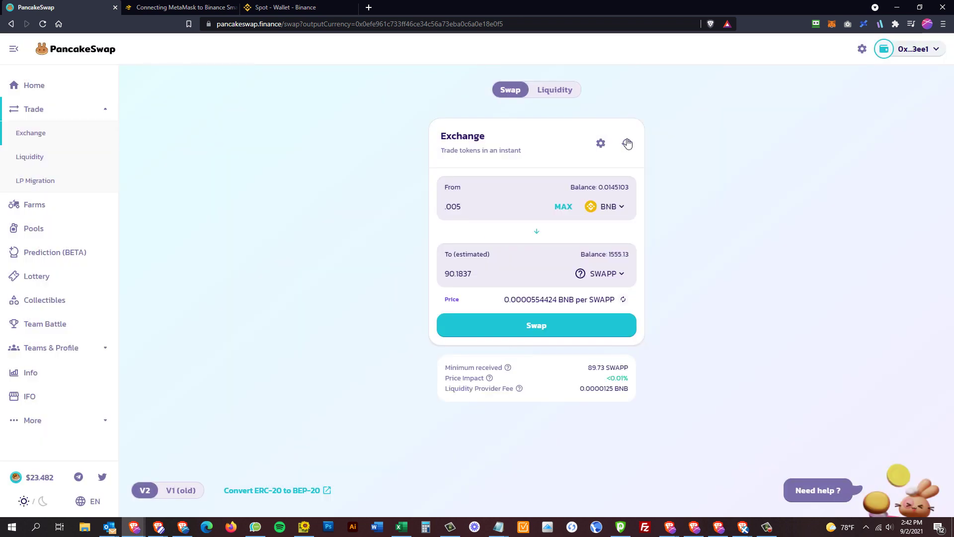
left_click(601, 144)
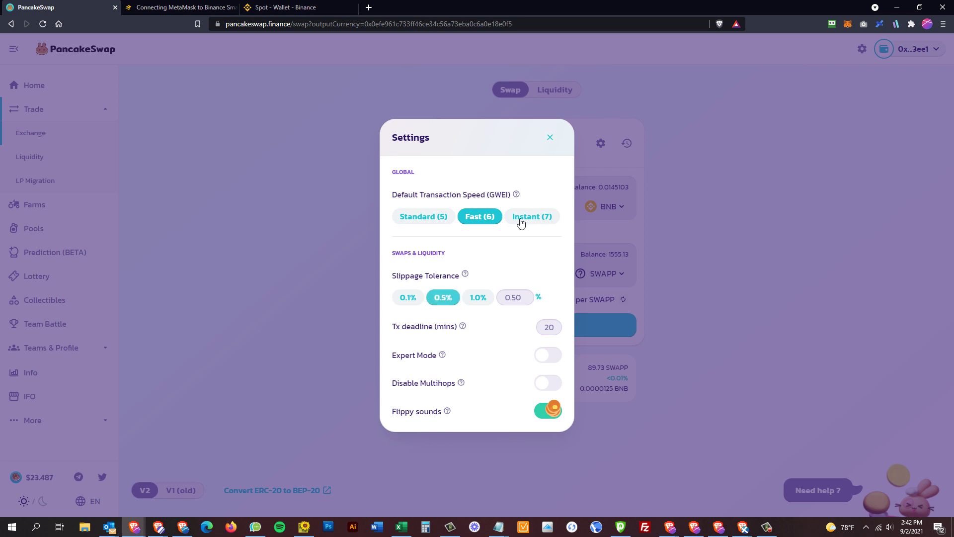
left_click(550, 138)
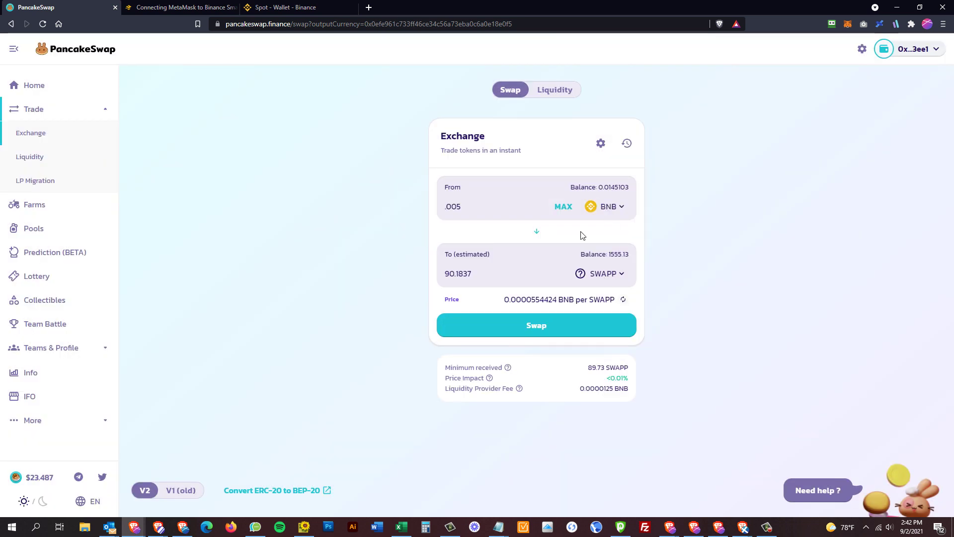
Submit the swap of .005 BNB for SWAPP and approve the transaction in MetaMask.
double_click(467, 211)
type(".005")
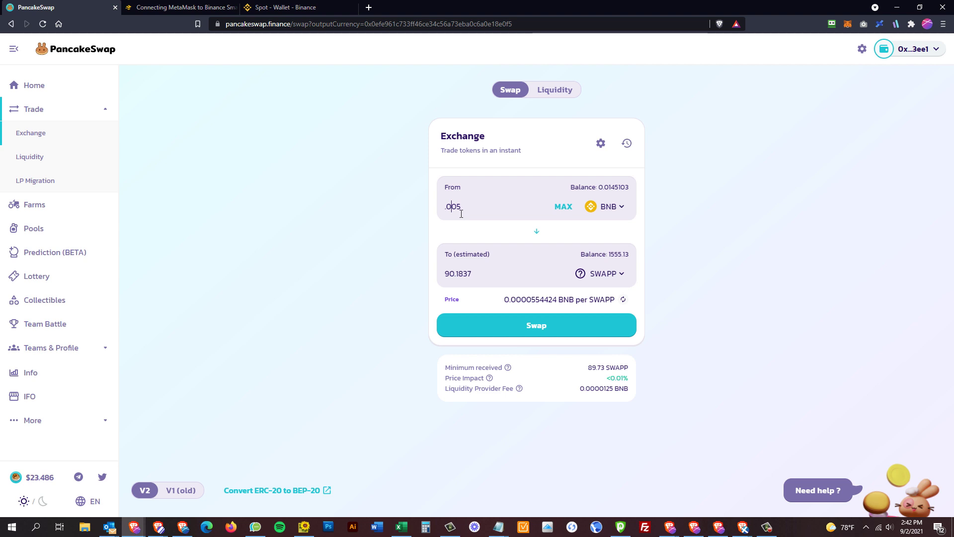
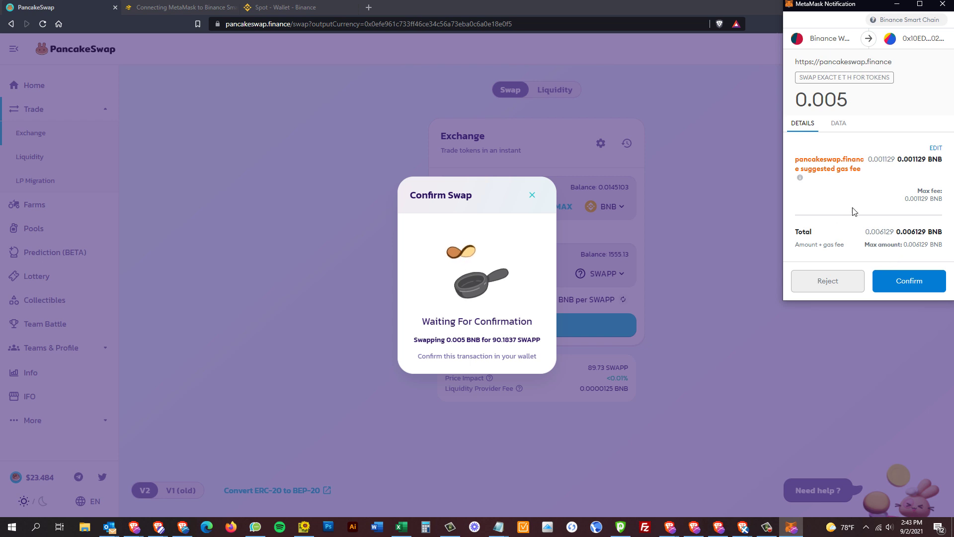
left_click(908, 281)
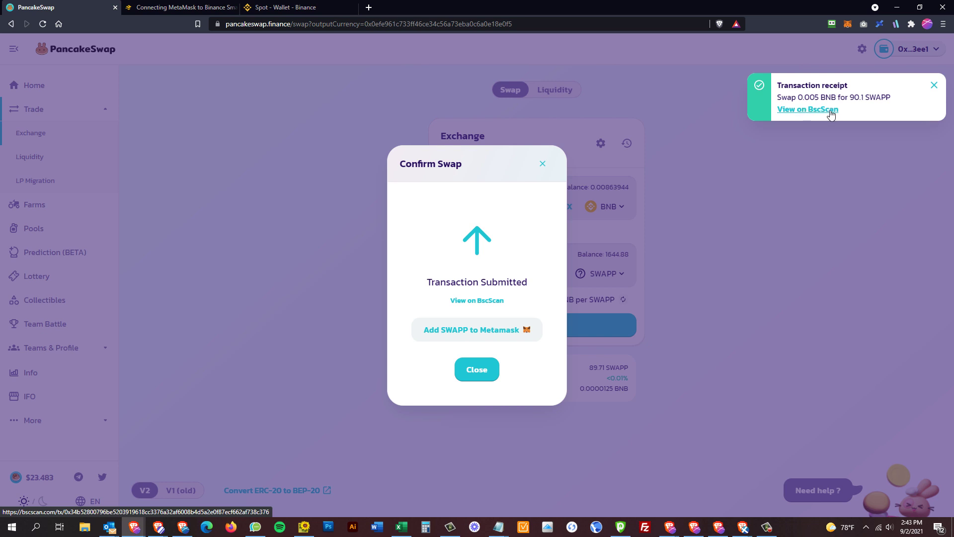
Open the swap's transaction details on BscScan and examine the transaction fee.
left_click(817, 111)
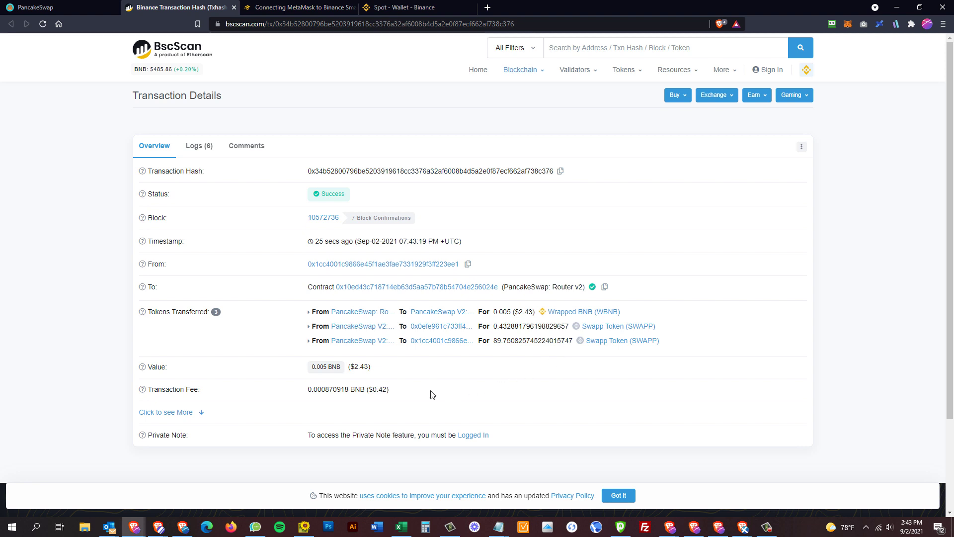
left_click_drag(379, 389, 402, 397)
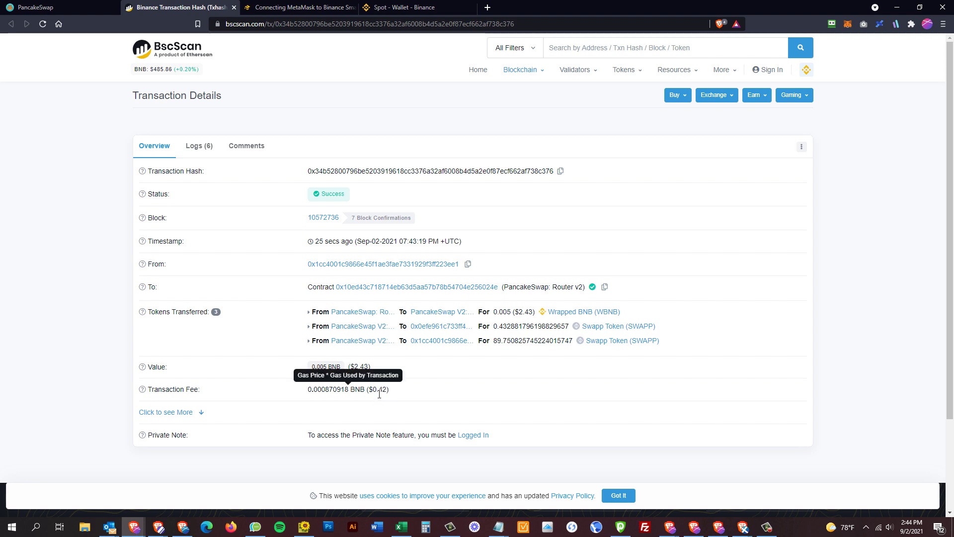
left_click_drag(373, 392, 395, 395)
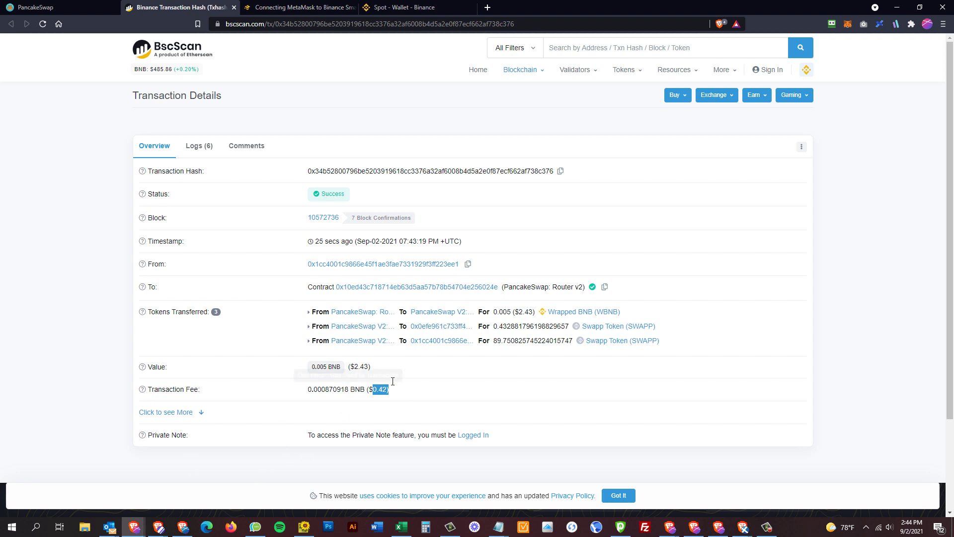
left_click(392, 395)
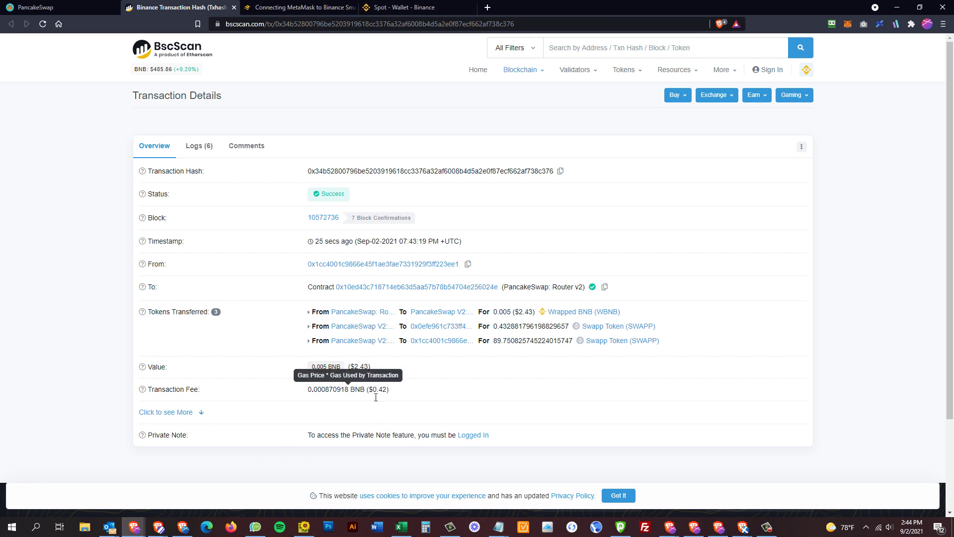
left_click_drag(368, 394, 394, 396)
left_click(400, 396)
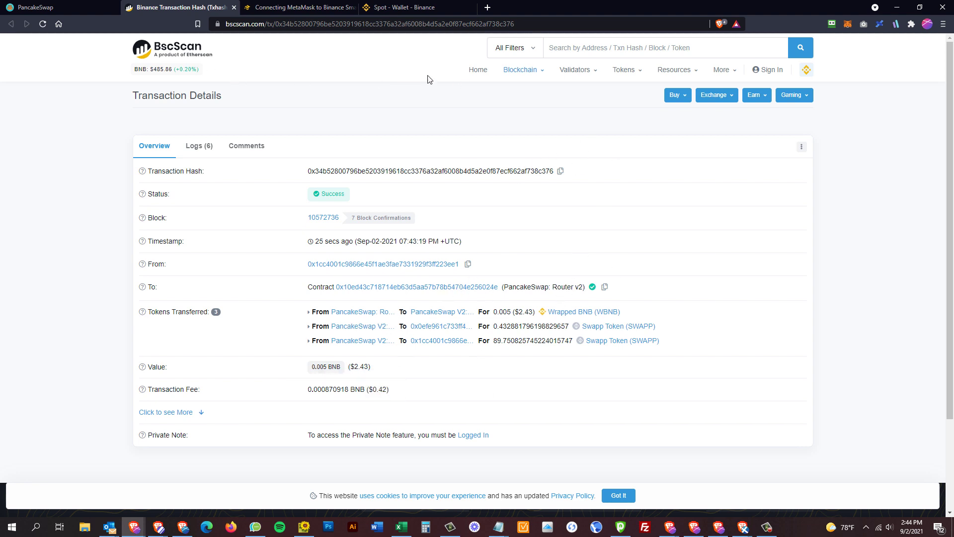
Return to PancakeSwap and dismiss the swap confirmation dialog.
left_click(58, 11)
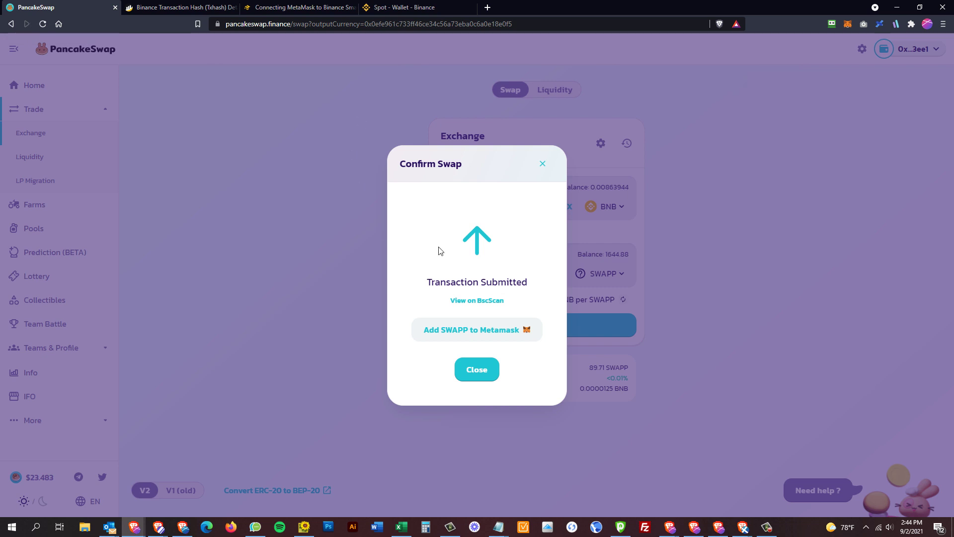
left_click(548, 167)
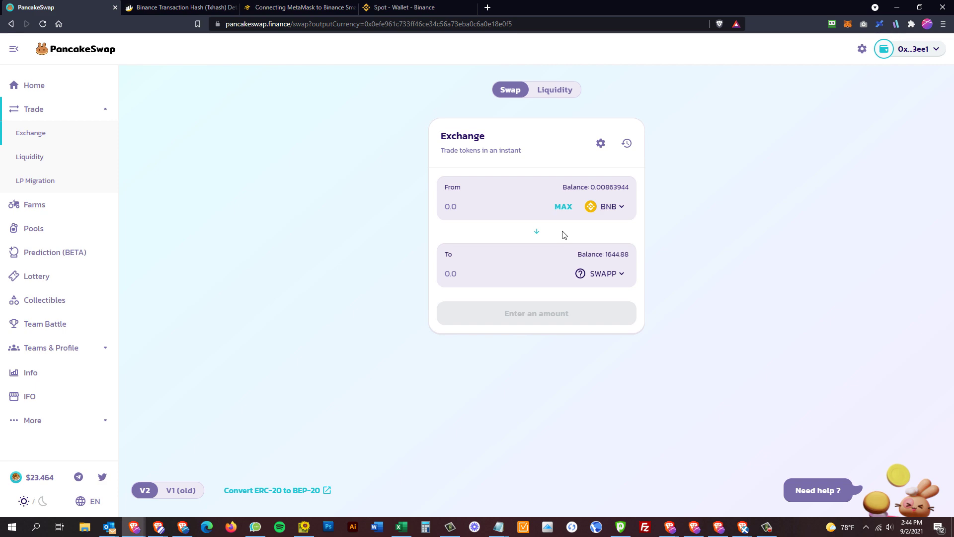
Try to open binance.org in a new tab, dismissing the incoming call notification.
left_click(487, 8)
type("binance.org")
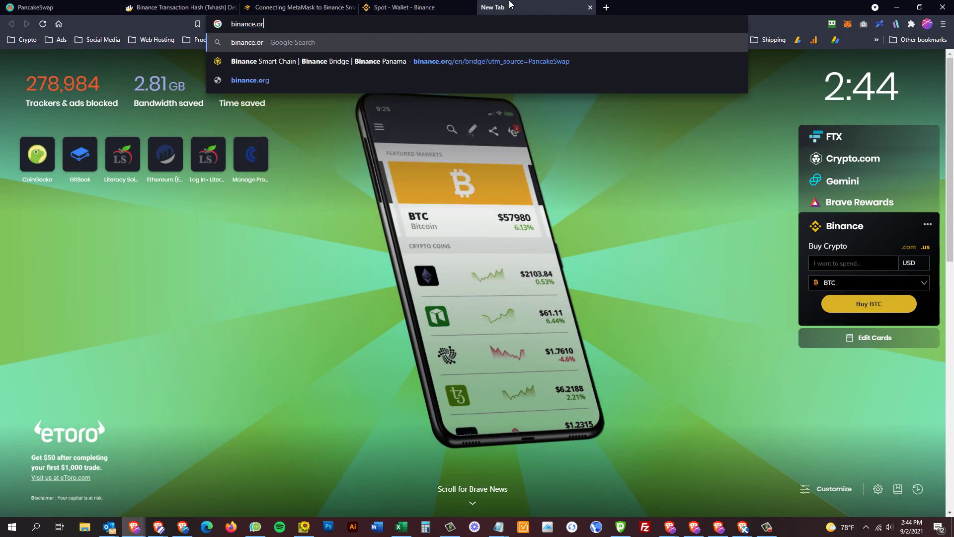
key("Return")
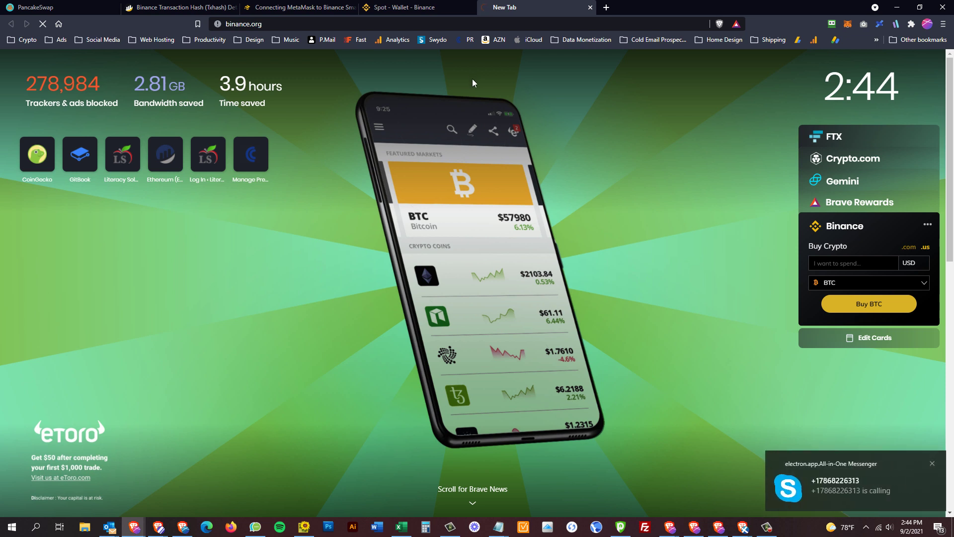
left_click(932, 463)
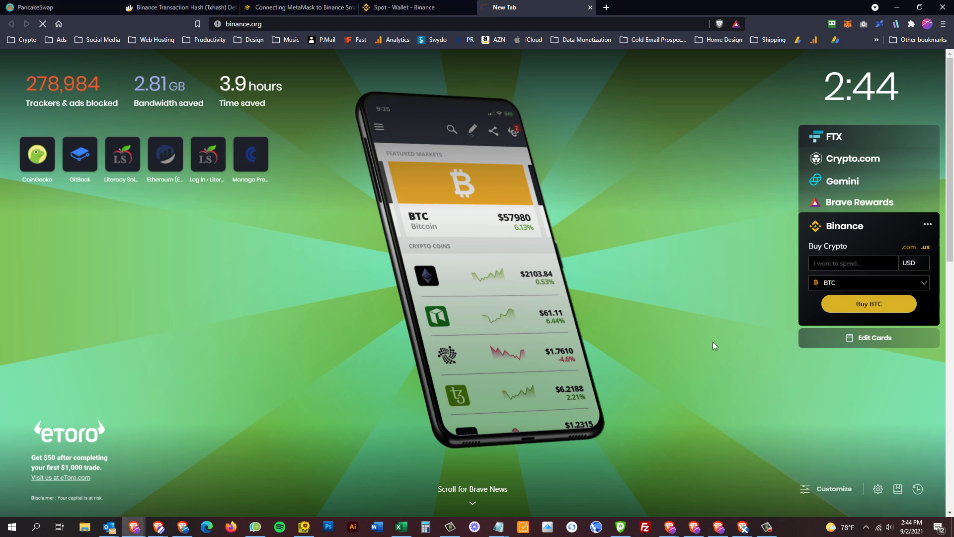
Return to PancakeSwap and open its link for converting ERC-20 to BEP-20.
left_click(403, 9)
key("ctrl+shift+Tab")
key("ctrl+shift+Tab")
key("ctrl+shift+Tab")
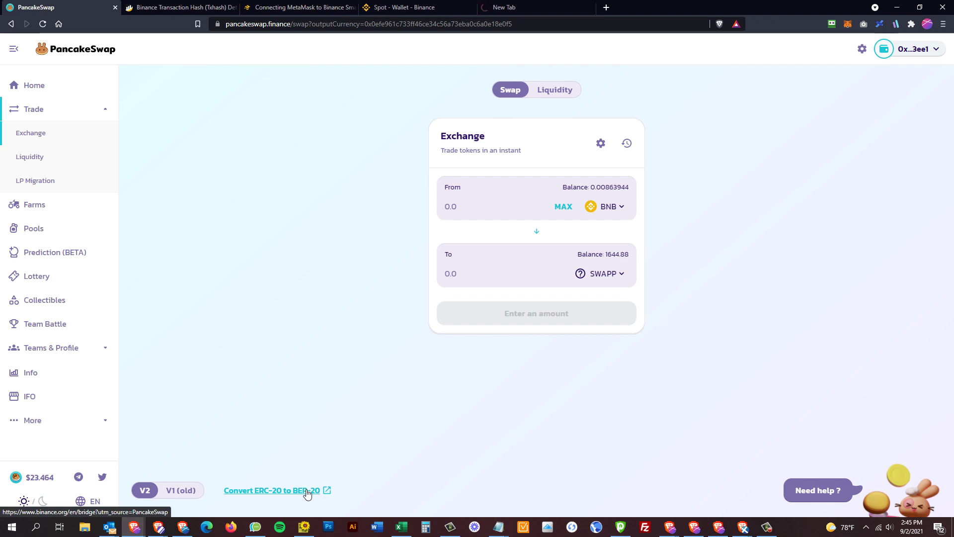
left_click(269, 491)
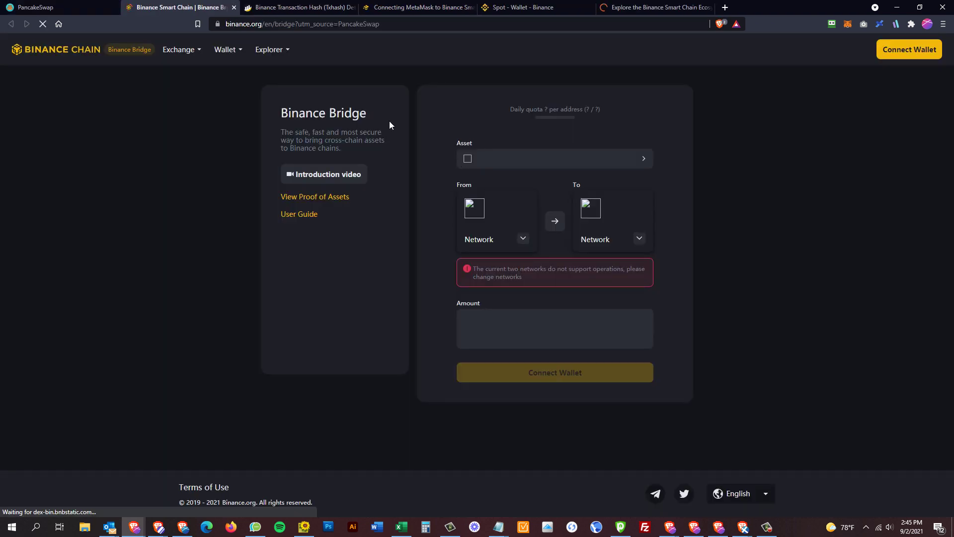
Close the unloaded binance.org tab and return to the Binance Bridge page.
left_click(580, 8)
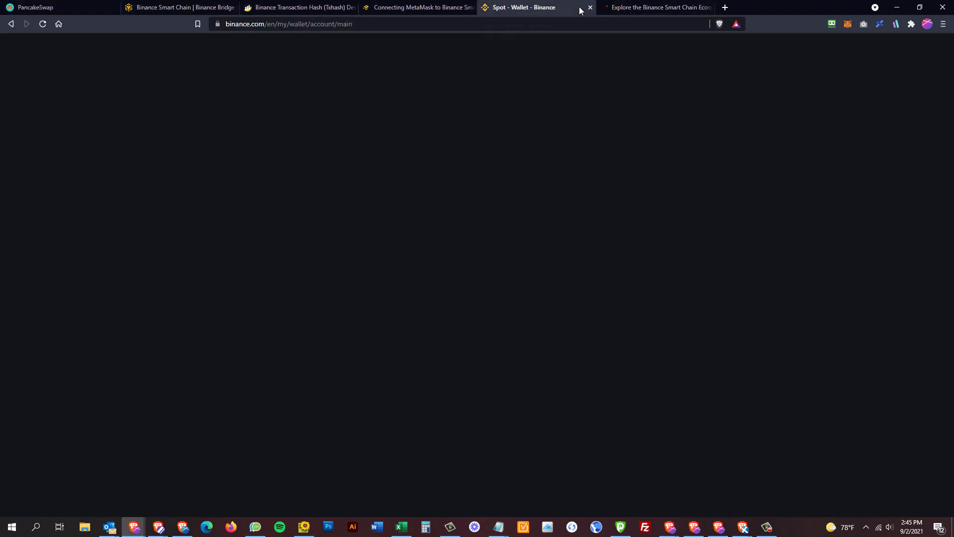
left_click(603, 10)
left_click(708, 7)
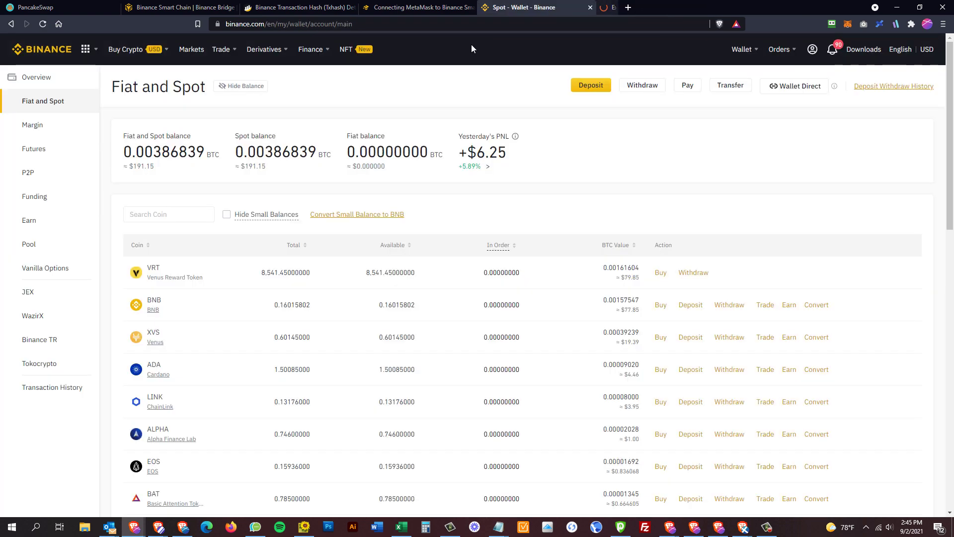
left_click(209, 8)
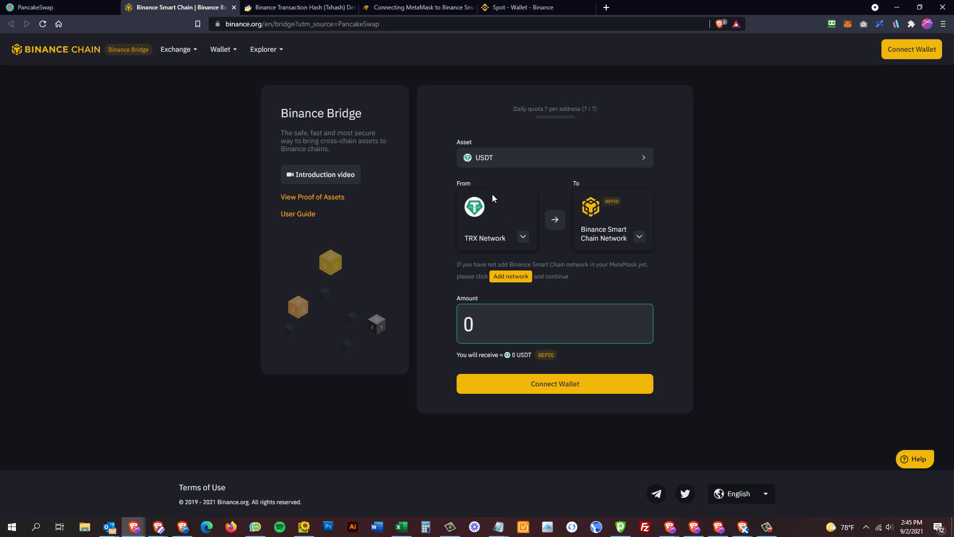
Look over the assets offered by Binance Bridge and close the list without choosing another one.
left_click(508, 159)
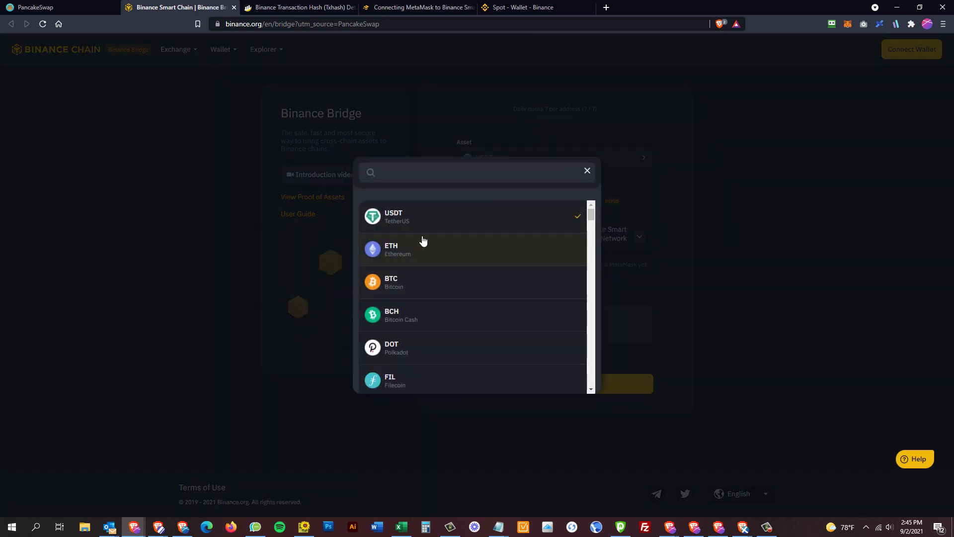
left_click(587, 170)
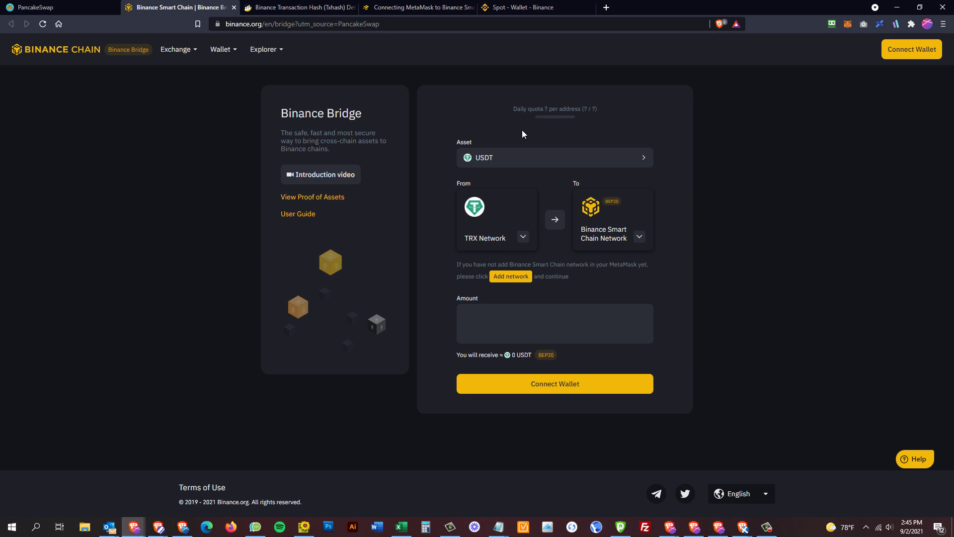
triple_click(497, 59)
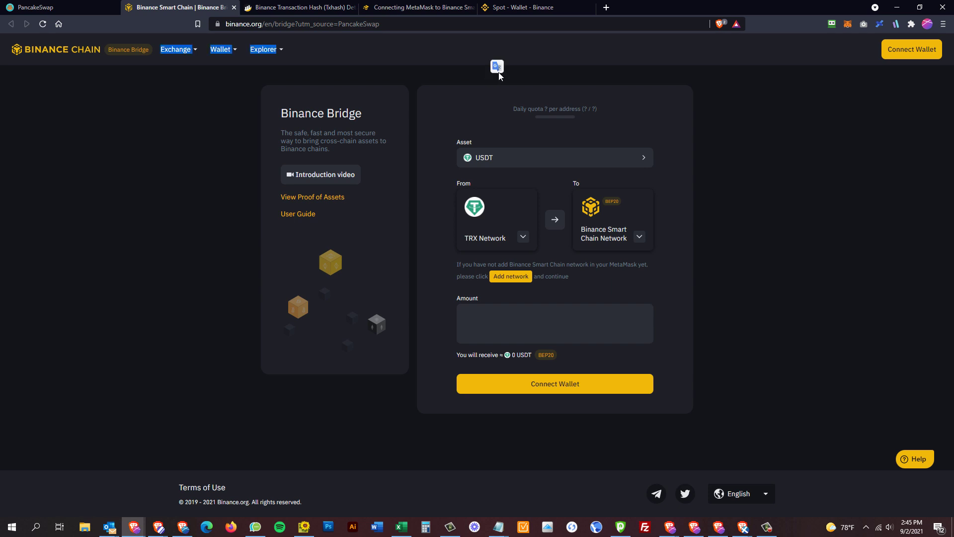
left_click(400, 50)
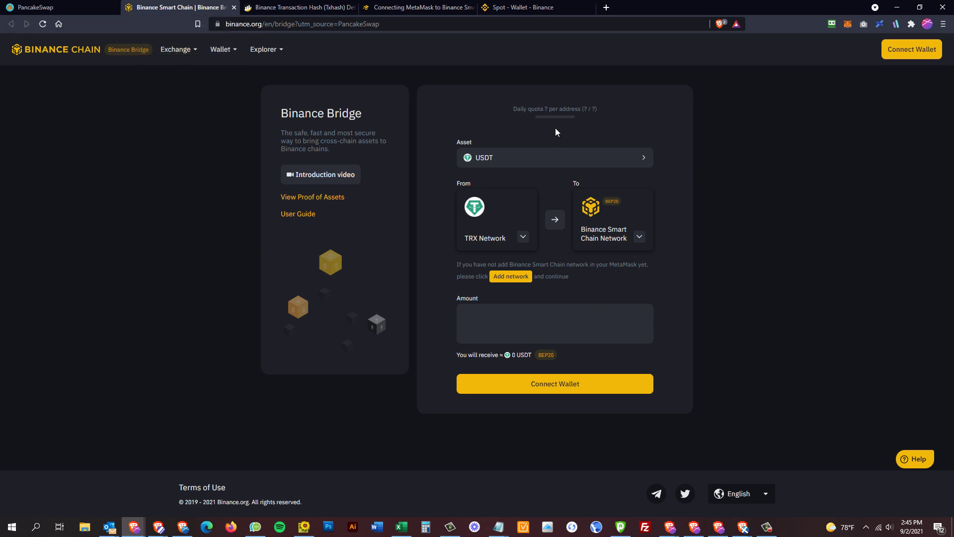
Switch to the Binance spot wallet and open the withdrawal form for BNB.
left_click(394, 11)
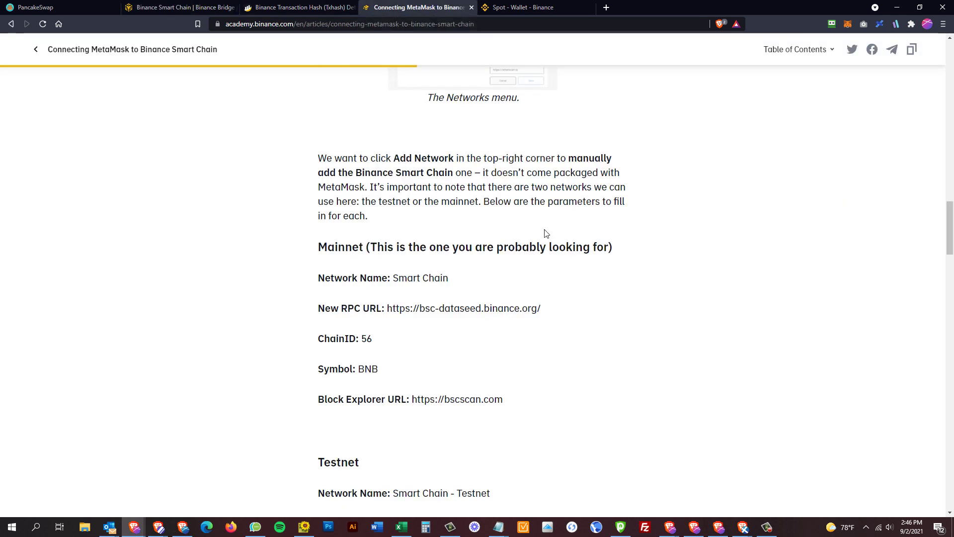
left_click(515, 9)
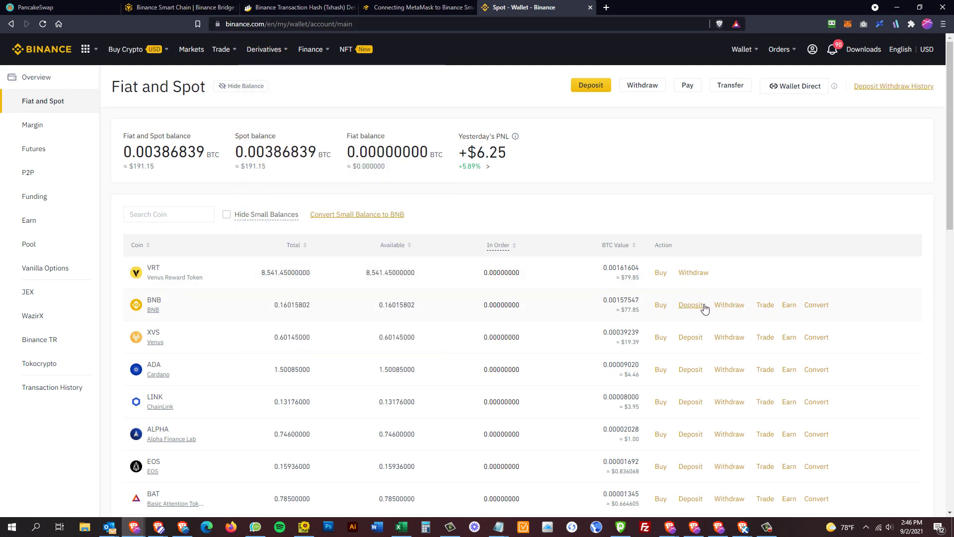
left_click(734, 307)
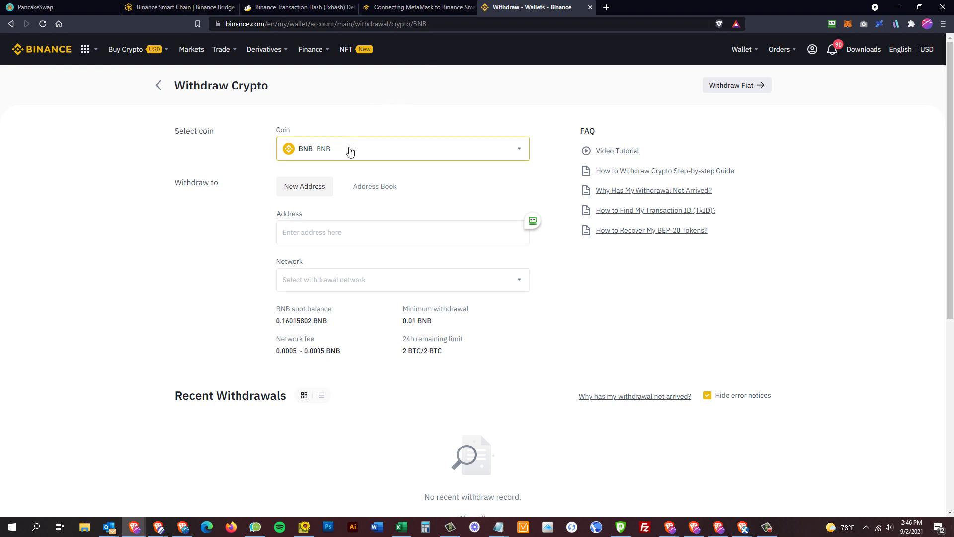
Set the withdrawal network to BSC Binance Smart Chain (BEP20) and confirm that the address supports it.
scroll(260, 181, "down", 5)
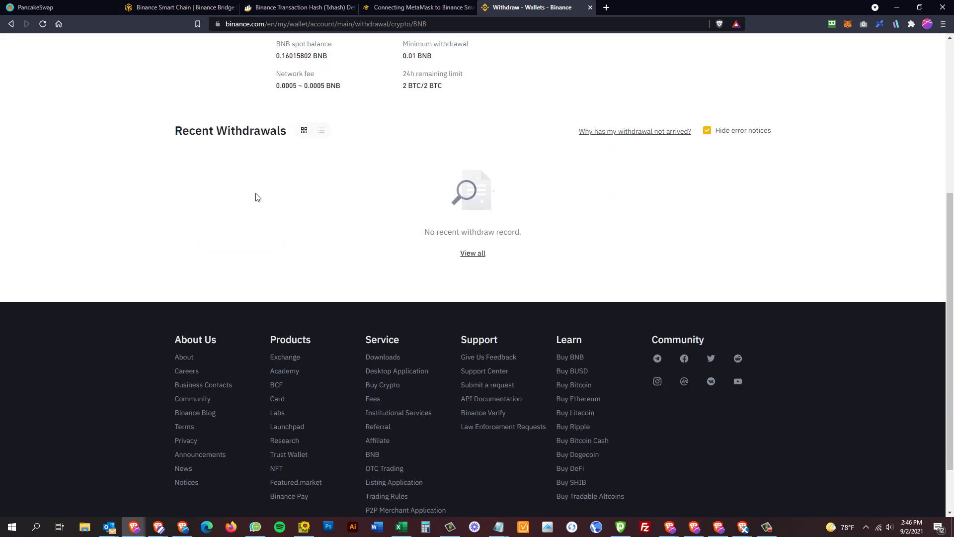
scroll(255, 196, "up", 5)
left_click(353, 278)
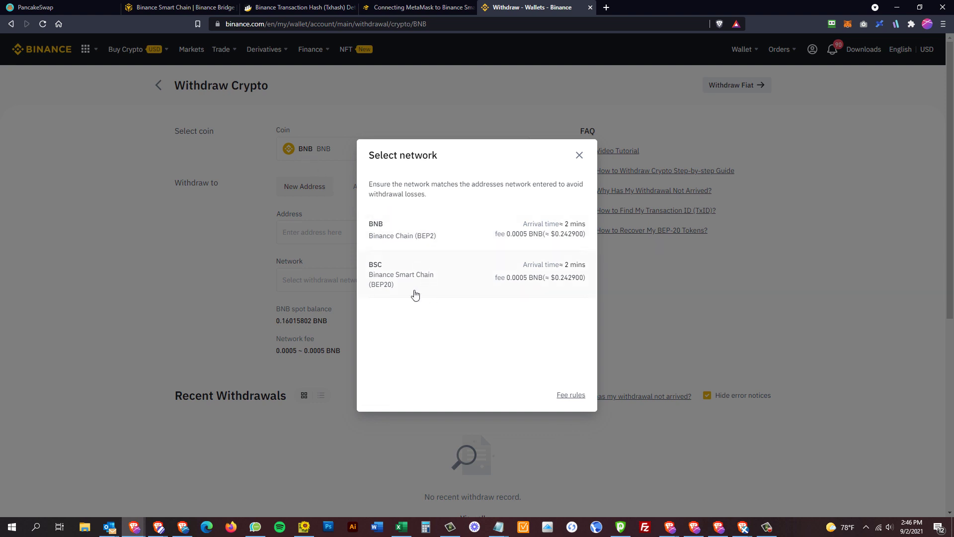
left_click(475, 283)
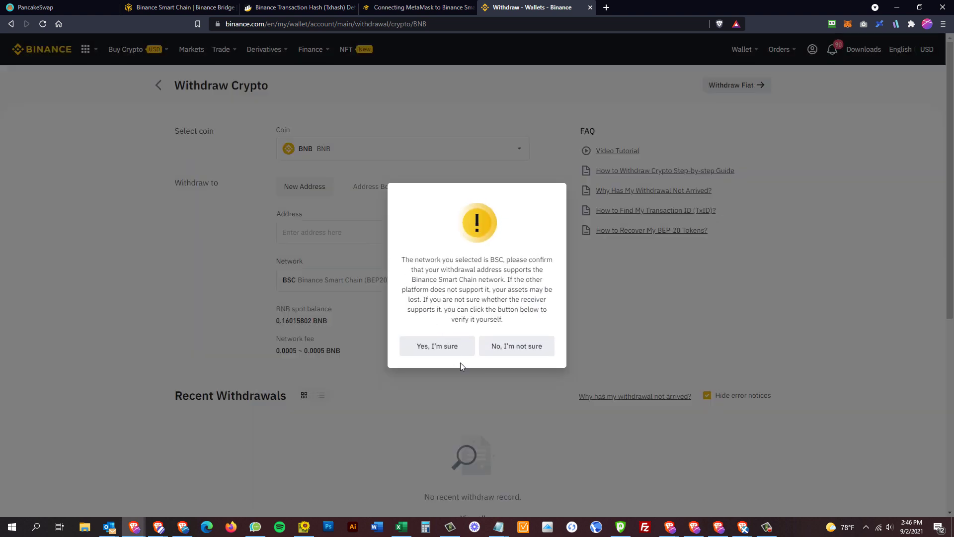
left_click(455, 351)
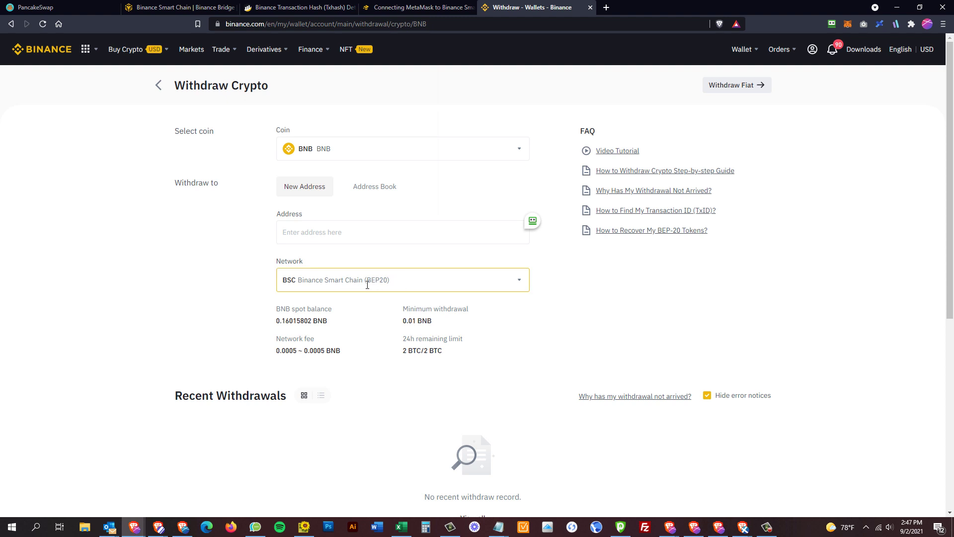
Review the BNB (BEP2) and BSC (BEP20) withdrawal network options, closing the selection without changes.
left_click_drag(367, 284, 297, 285)
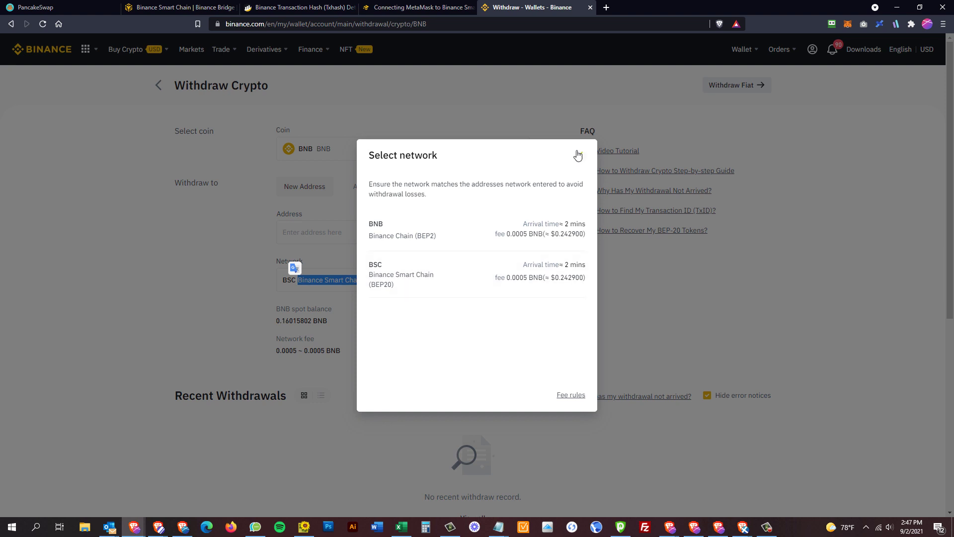
left_click(577, 155)
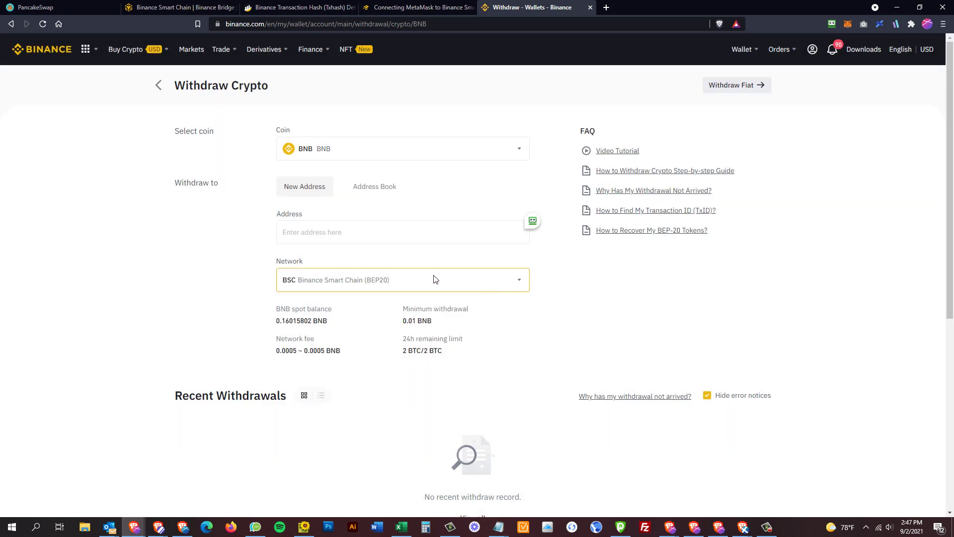
left_click(351, 282)
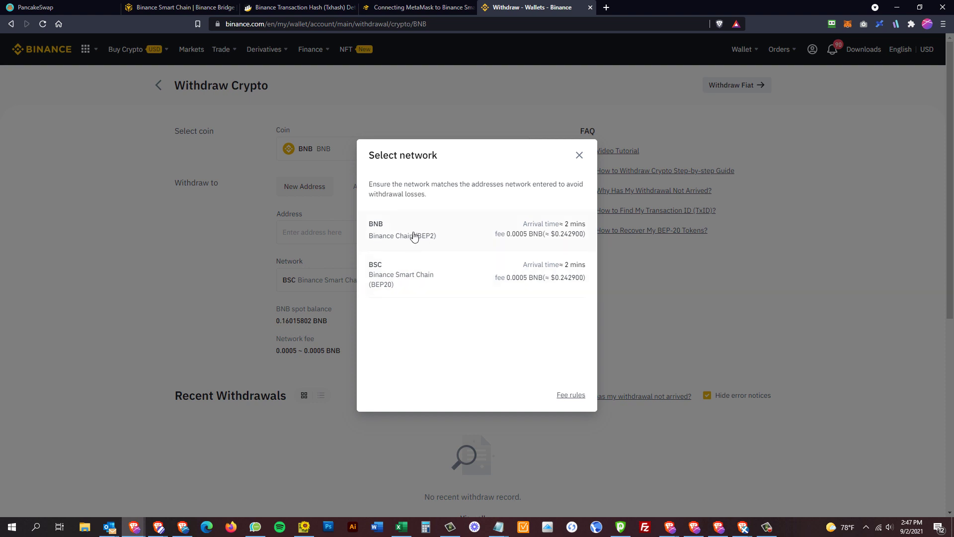
left_click(579, 156)
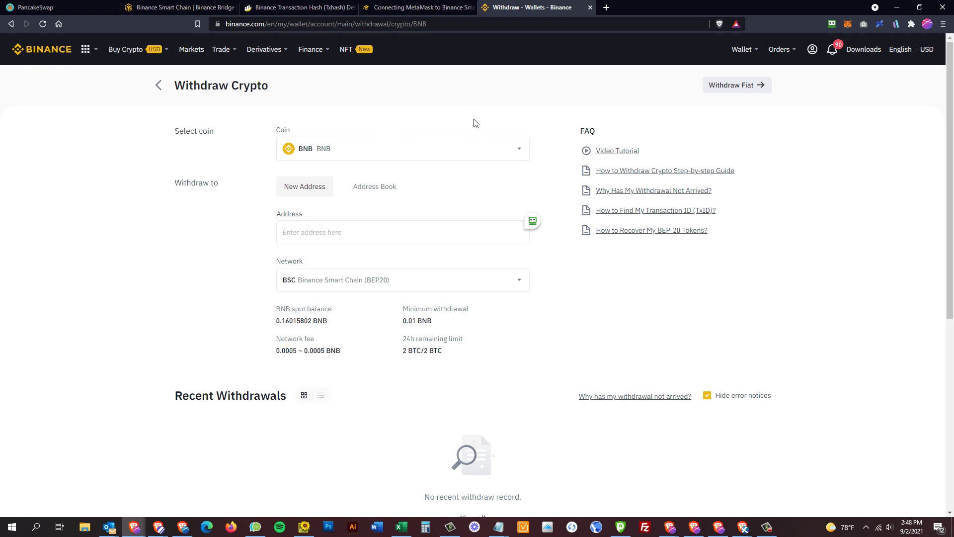
View the wallet's assets in MetaMask and close the wallet again.
mouse_move(276, 44)
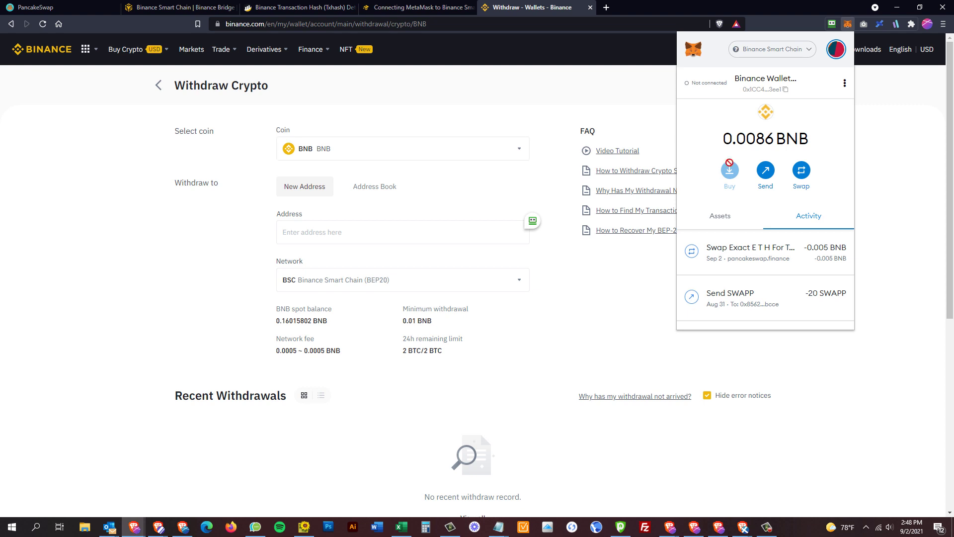
left_click(736, 220)
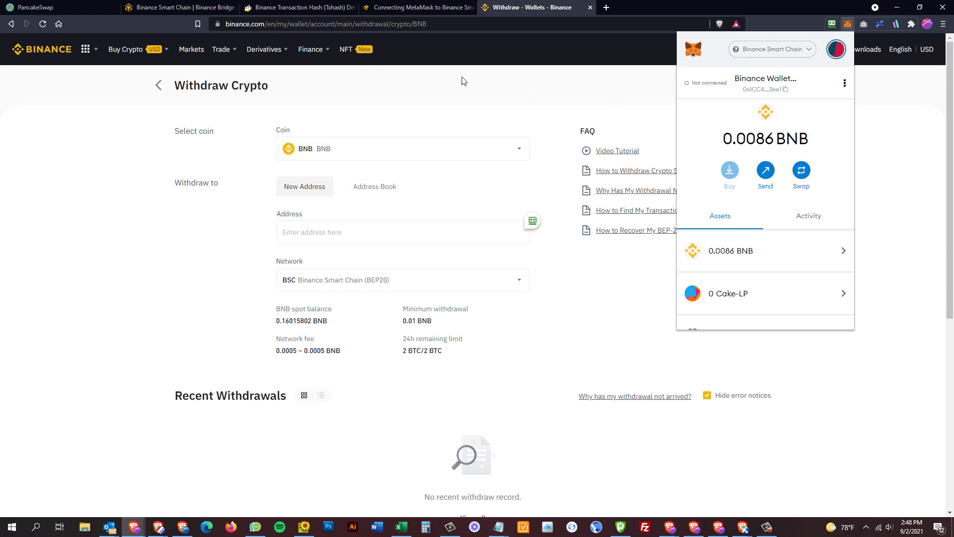
left_click(577, 89)
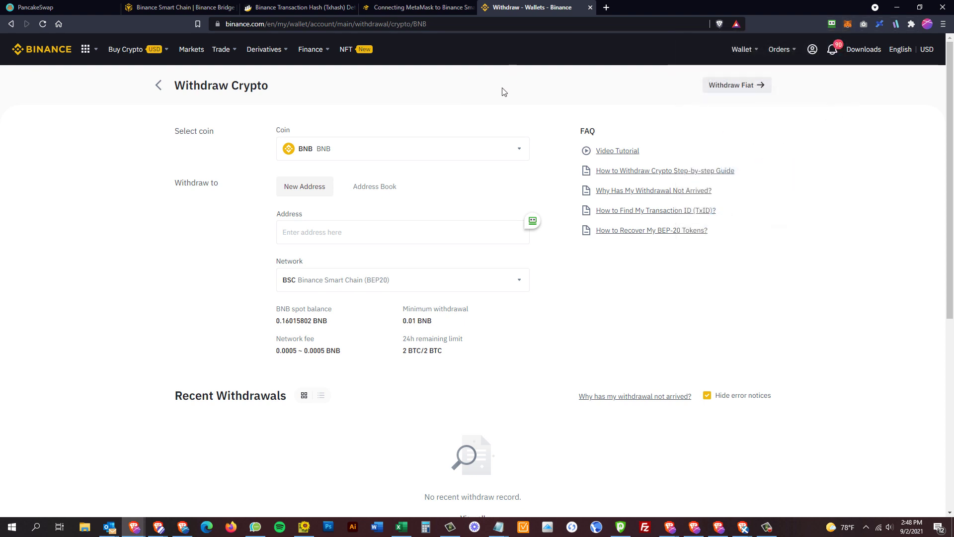
Go back from PancakeSwap to the Swapp website and check the selected network in MetaMask.
left_click(224, 8)
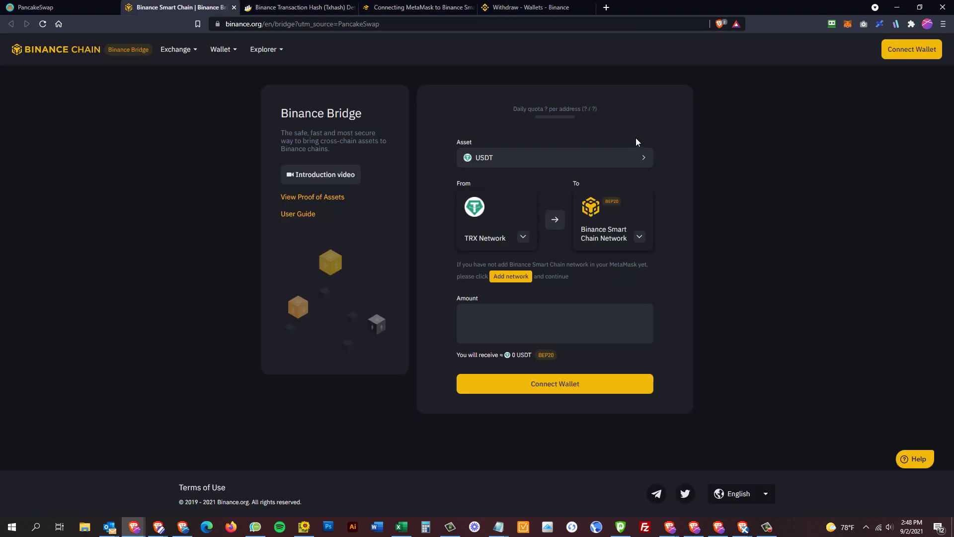
left_click(37, 6)
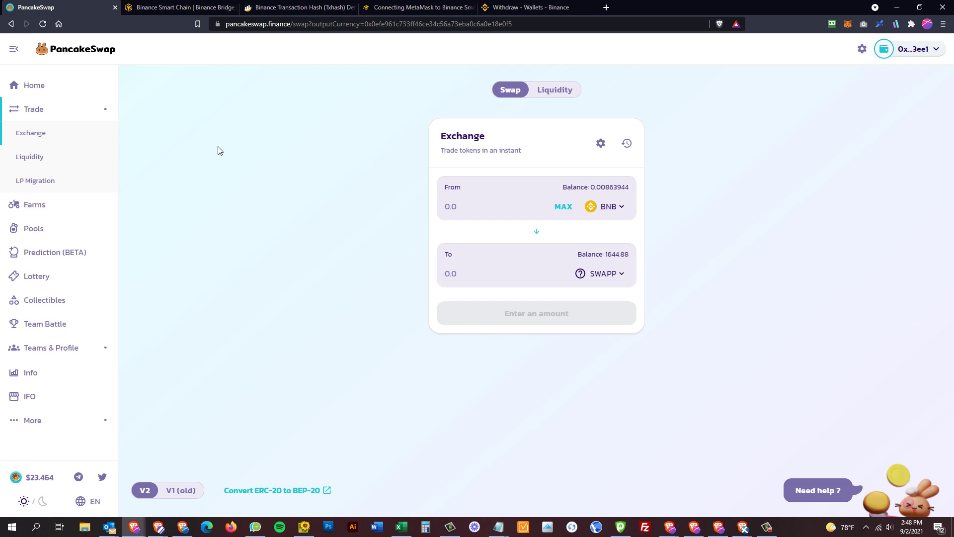
key("alt+Left")
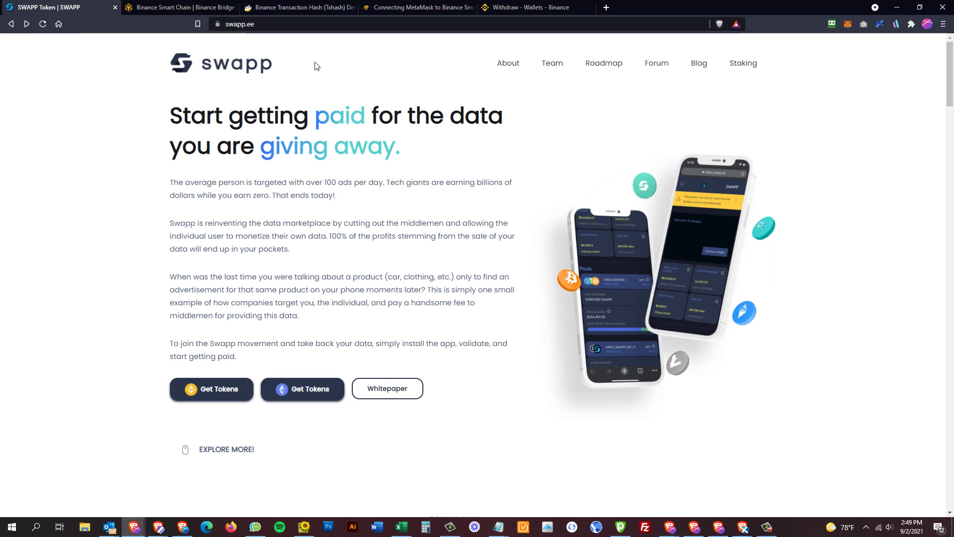
left_click(849, 23)
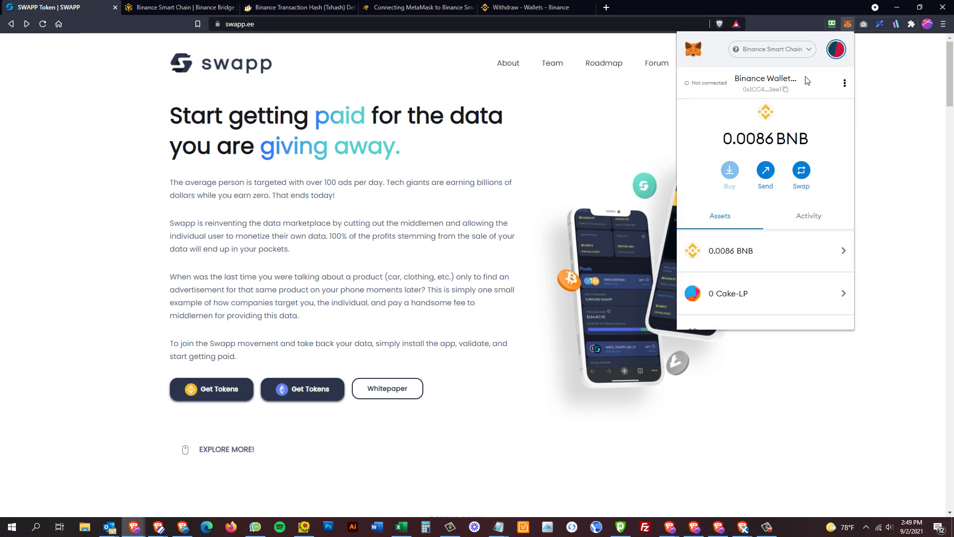
left_click(338, 244)
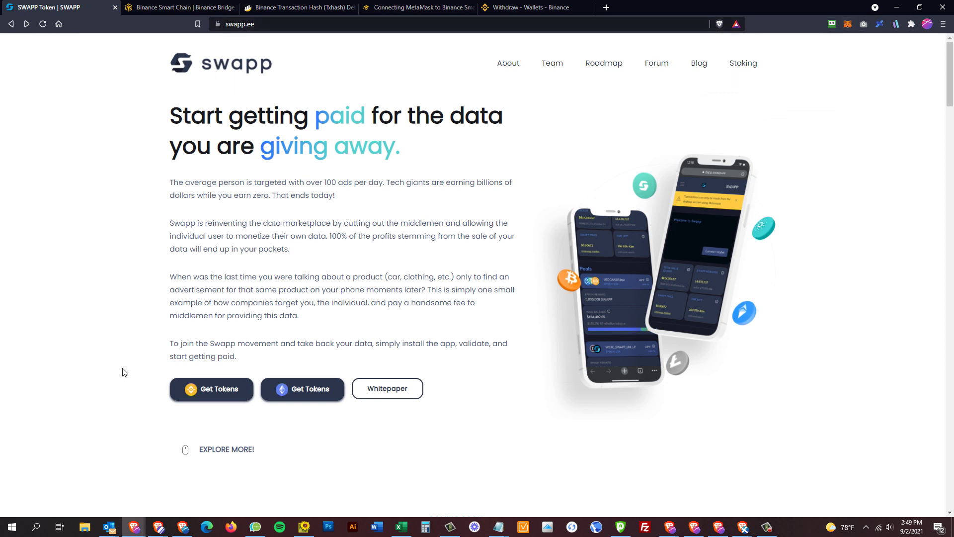
Open the PancakeSwap exchange through Swapp's BNB Get Tokens link and check the MetaMask network and connection.
left_click(204, 396)
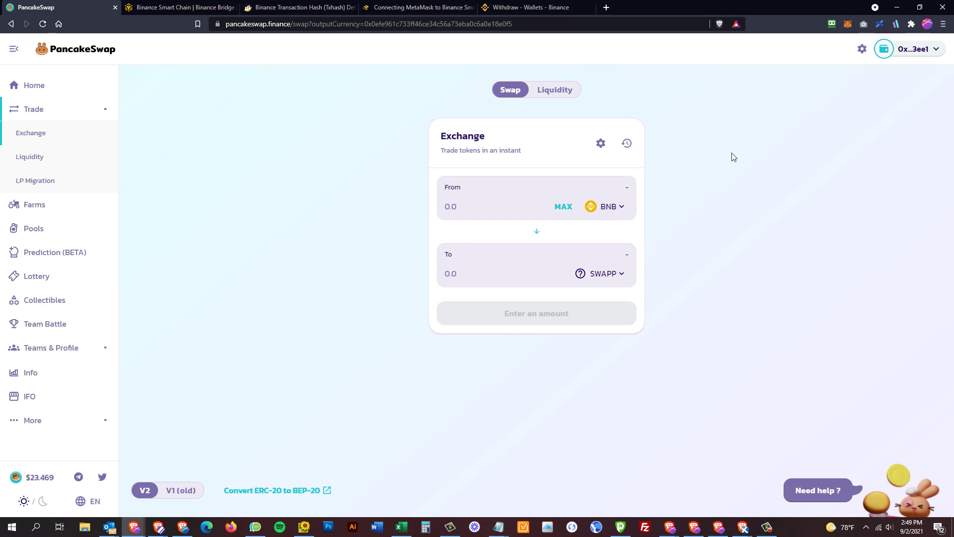
left_click(848, 25)
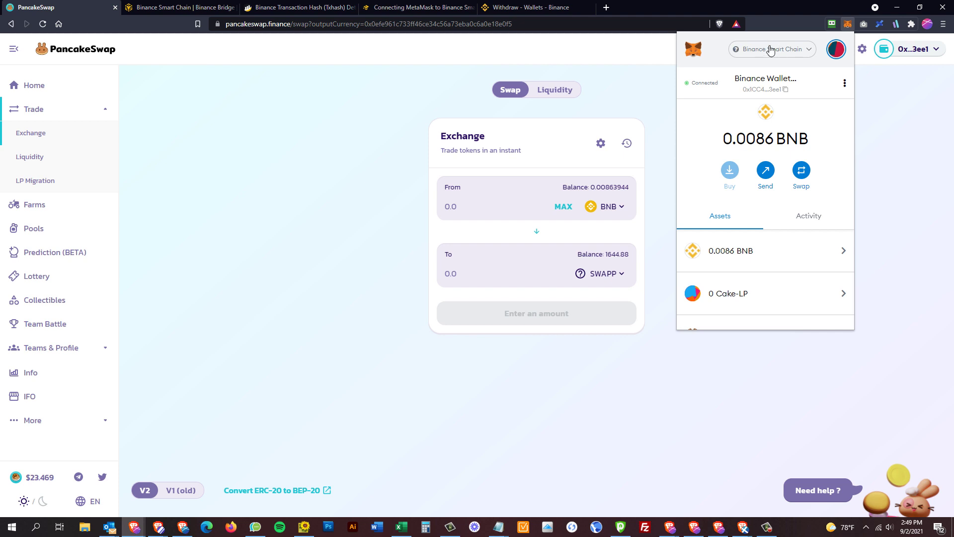
left_click(500, 190)
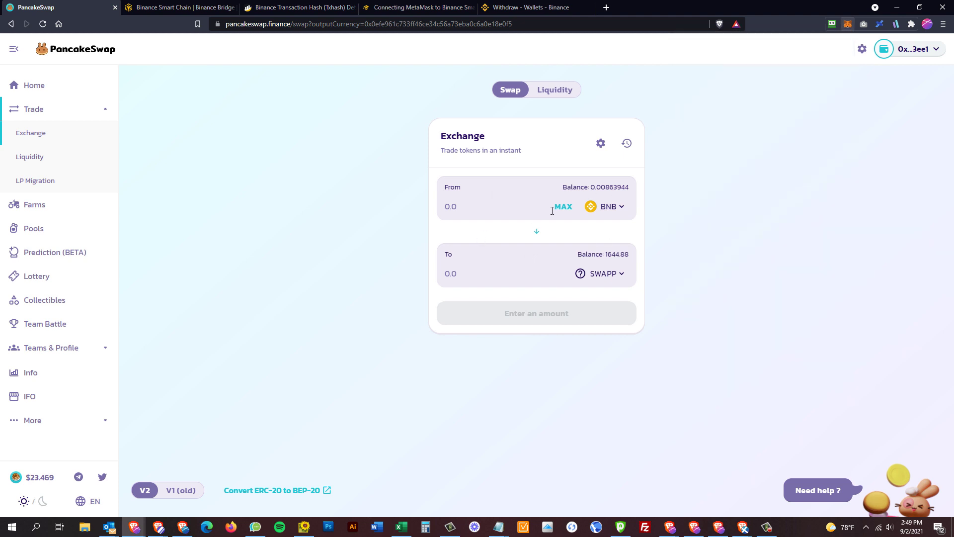
Reverse the exchange to swap SWAPP for BNB, and switch it back to BNB for SWAPP.
left_click(537, 231)
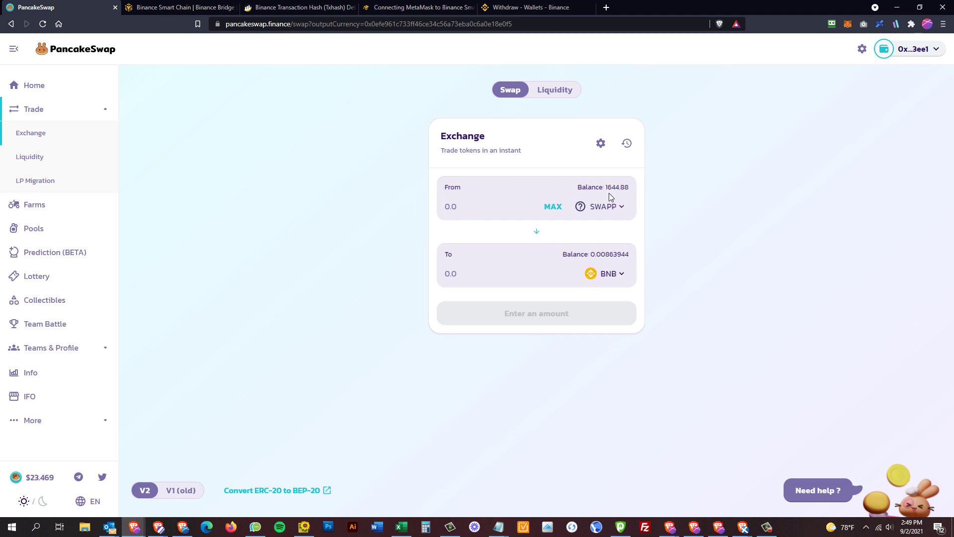
left_click(539, 233)
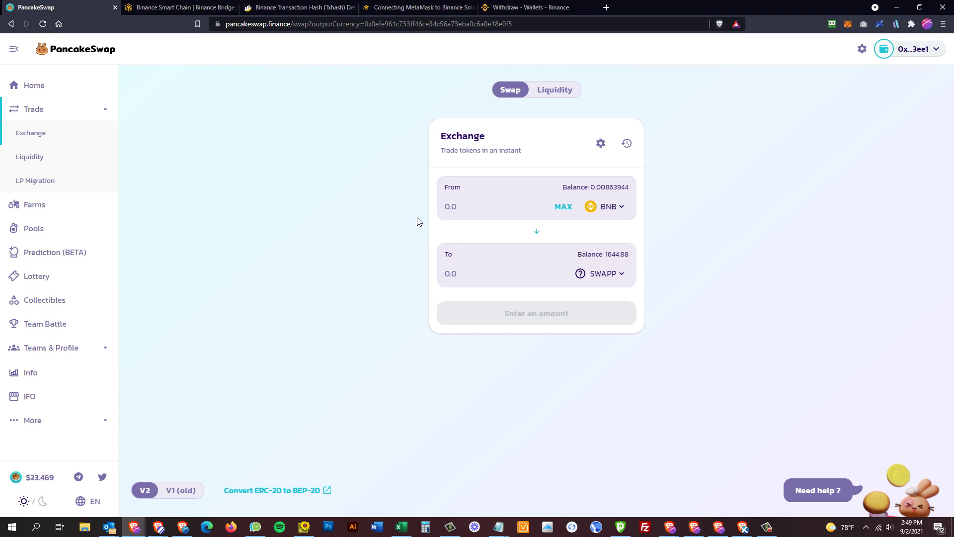